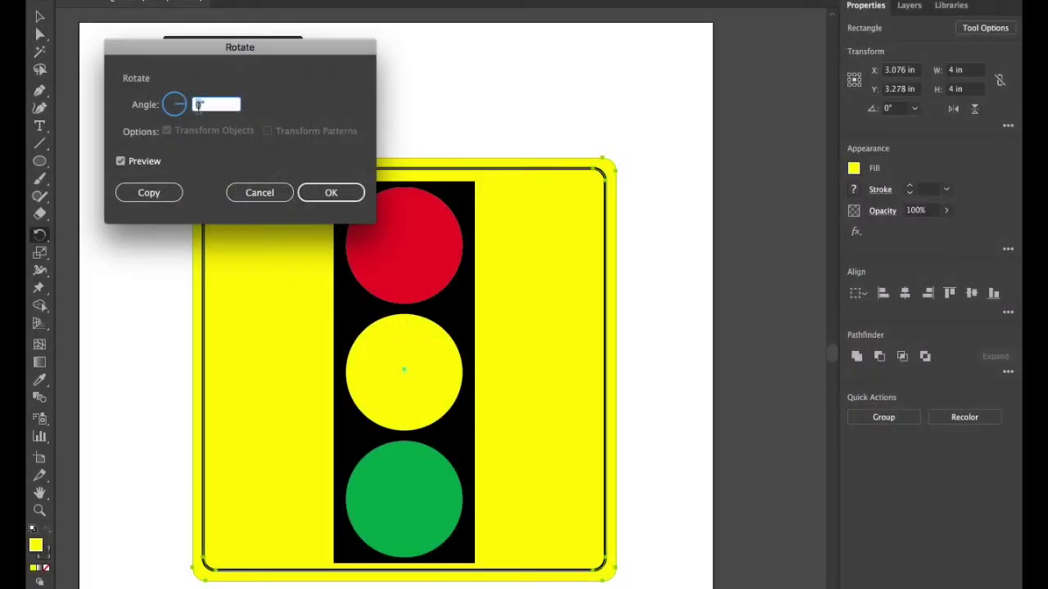
Rotate the bordered yellow rounded square 45° into a diamond, then go back to the Selection tool.
text(45)
click(333, 194)
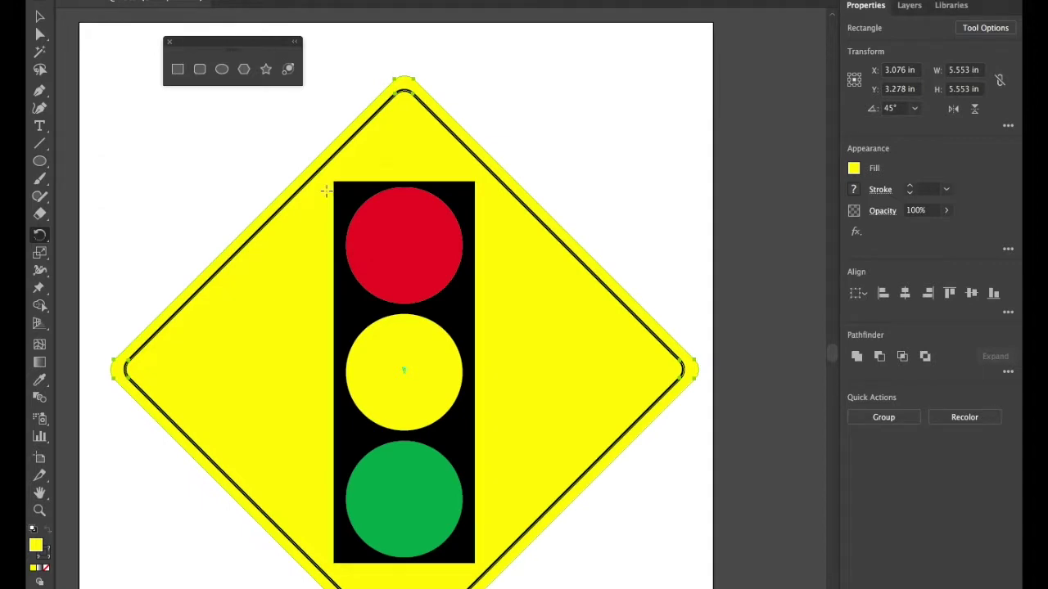
click(41, 17)
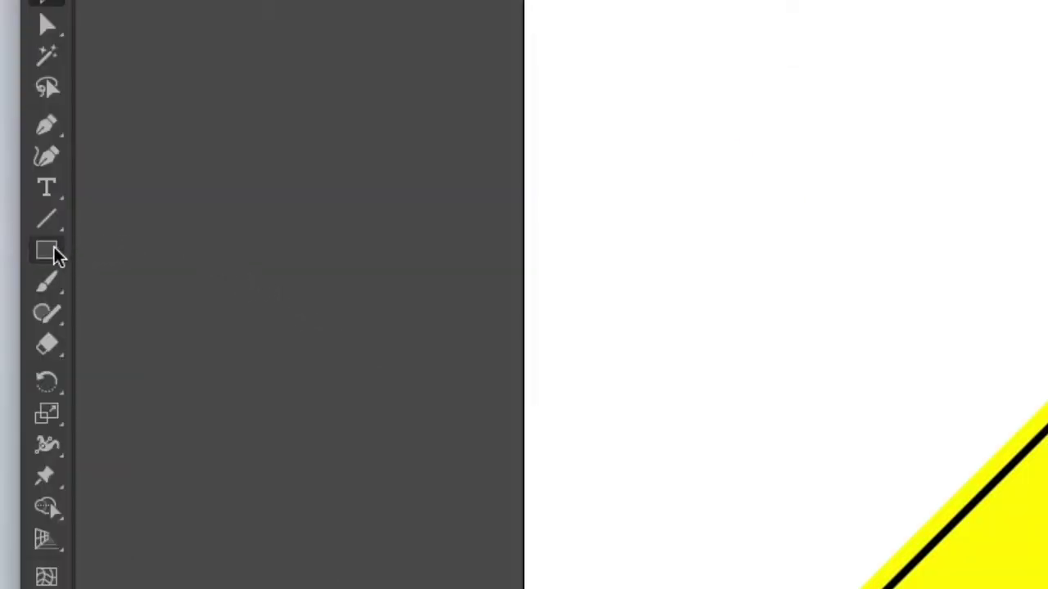
Tear off the shape tools into a floating panel beside the artboard and pick the Rectangle tool.
click(55, 249)
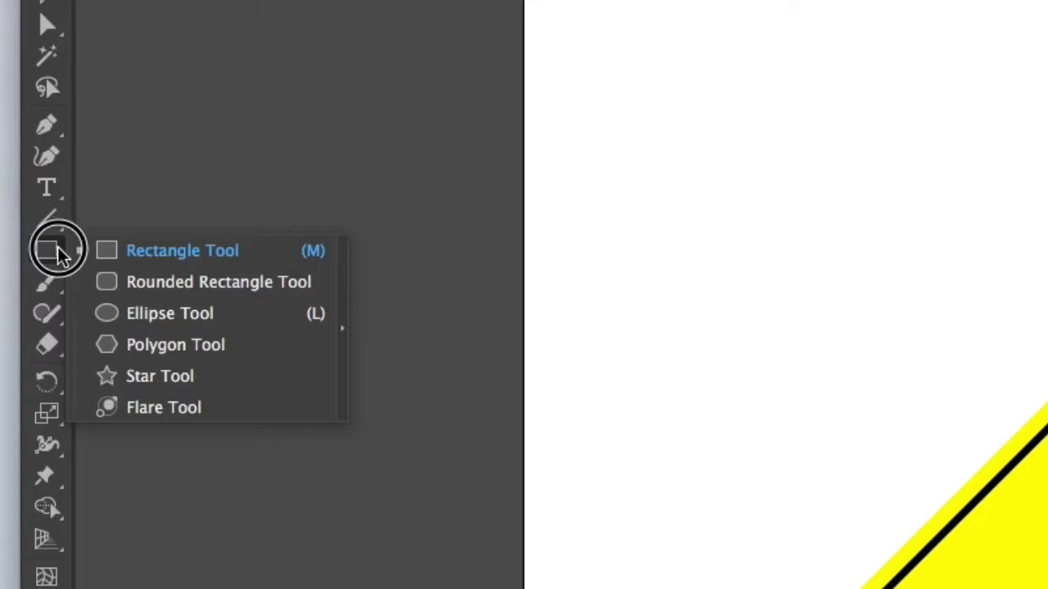
drag(57, 253, 346, 315)
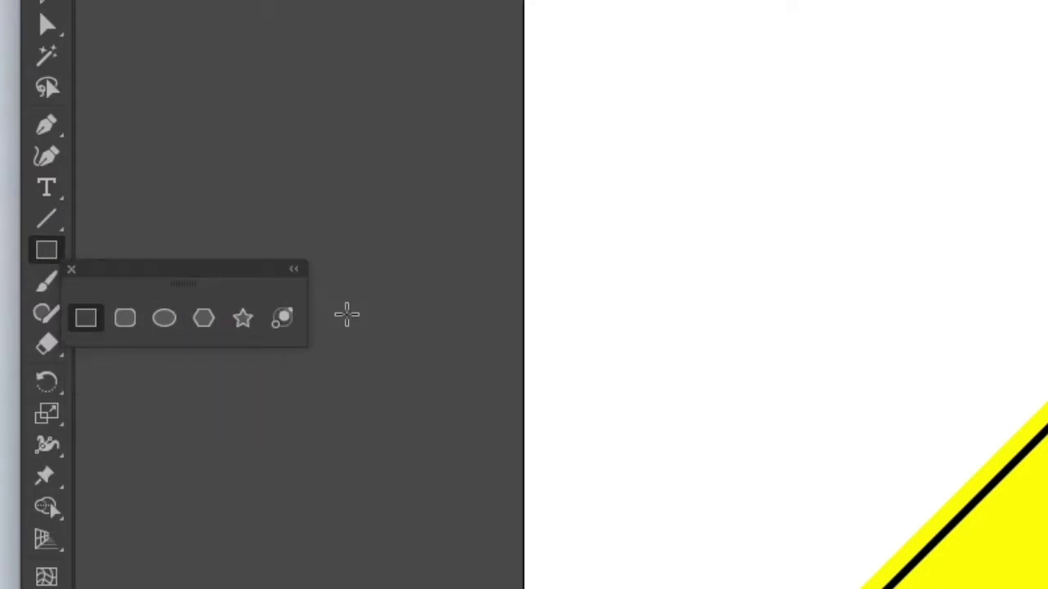
drag(180, 271, 412, 271)
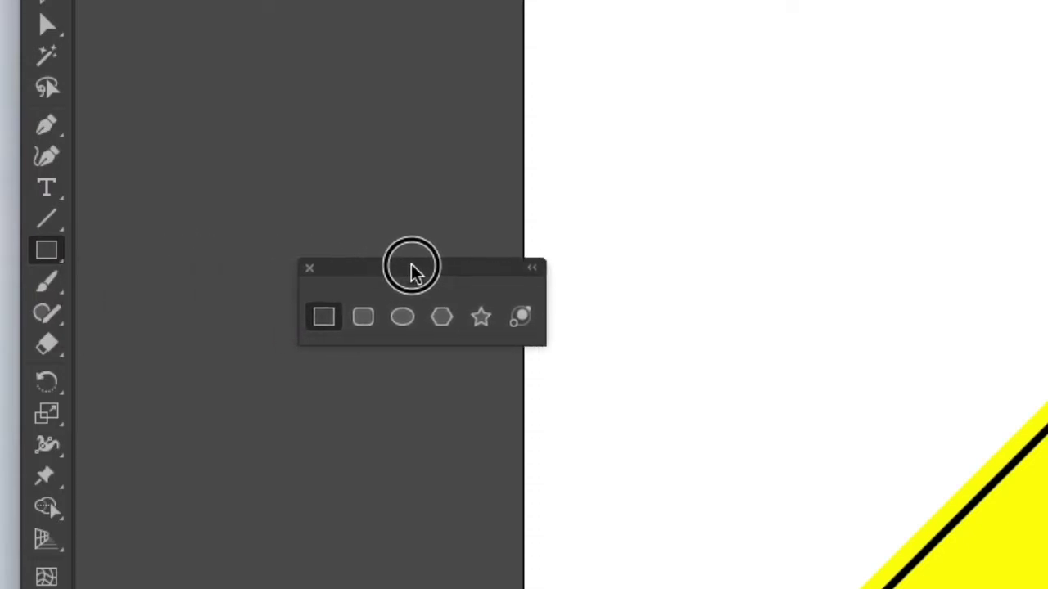
click(376, 326)
click(403, 324)
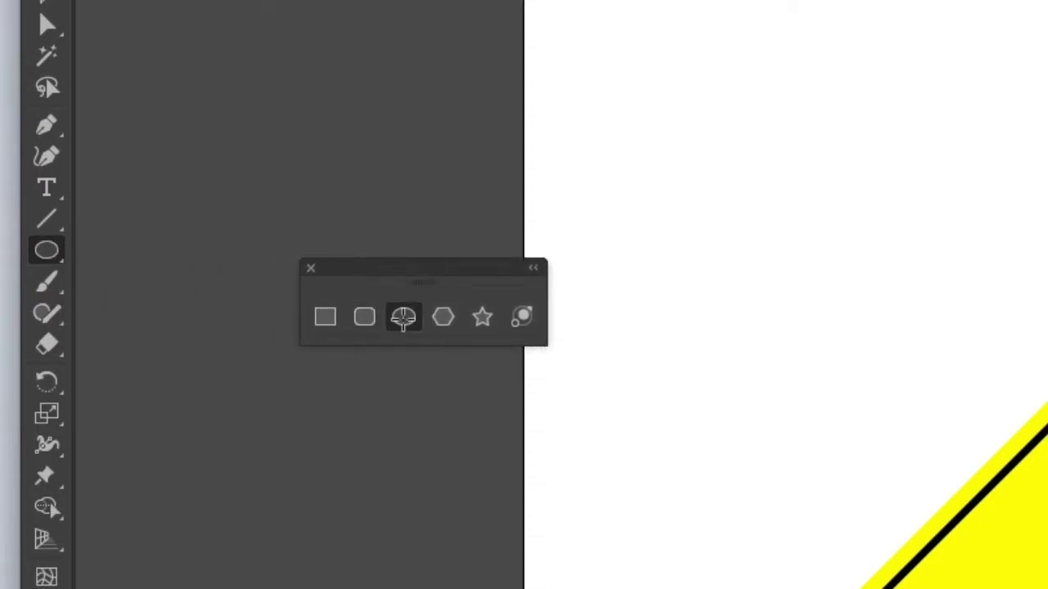
click(442, 324)
click(405, 328)
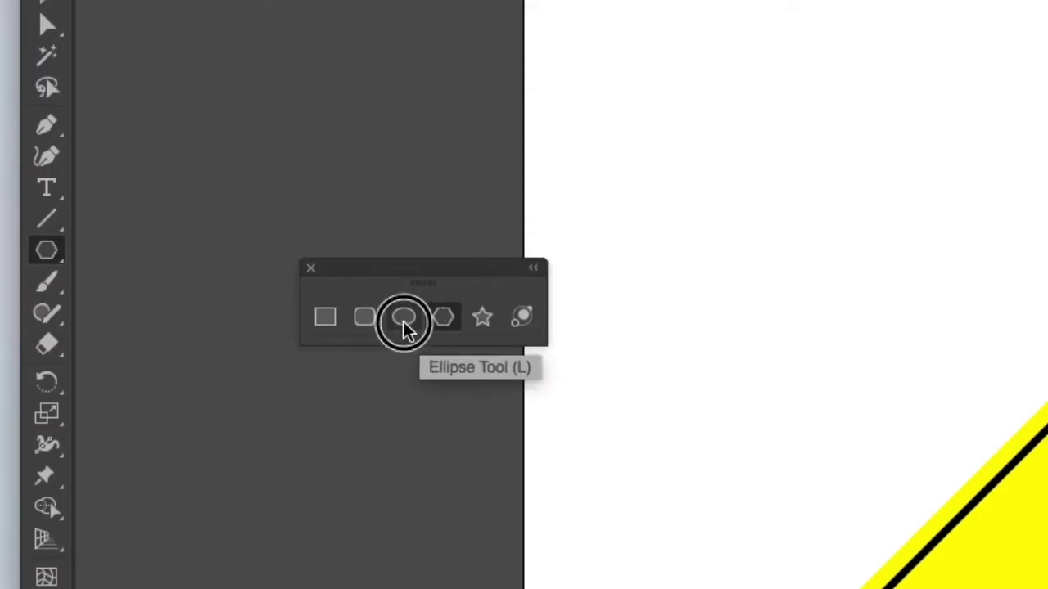
click(330, 321)
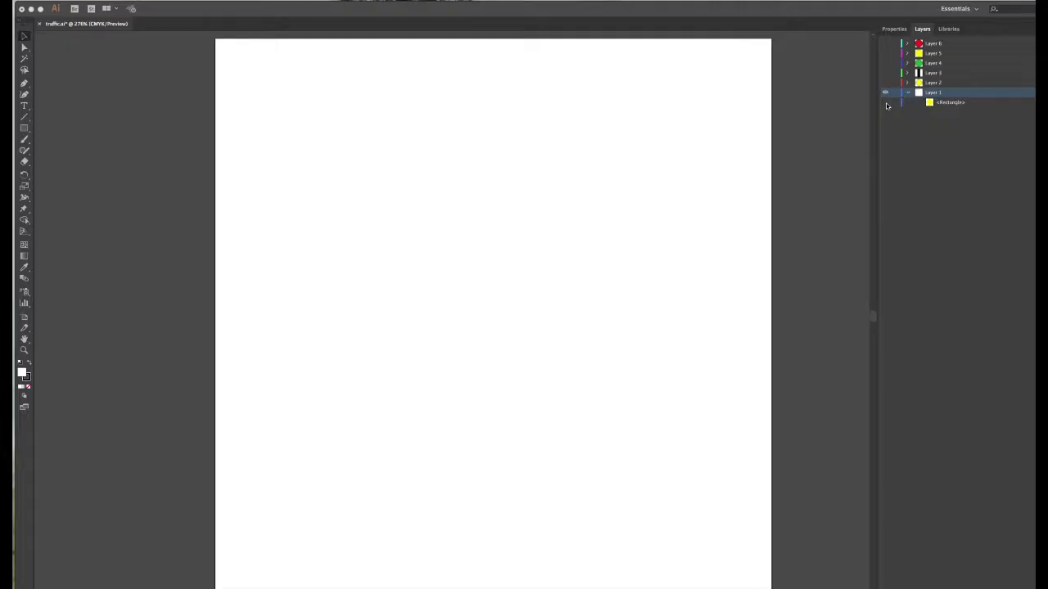
click(886, 105)
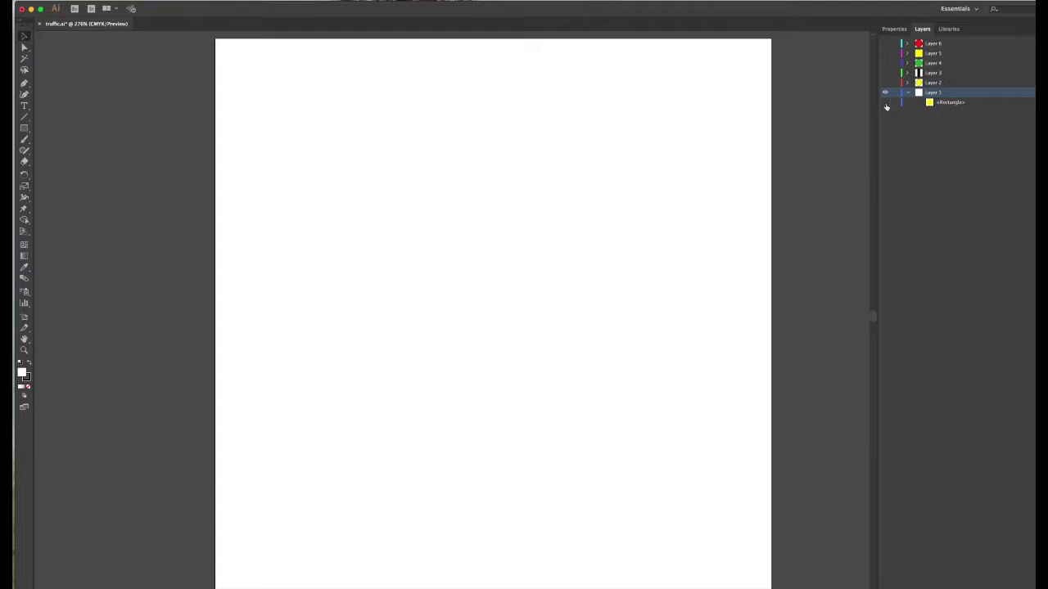
Show the yellow diamond, black outline, black panel and circle layers.
click(885, 102)
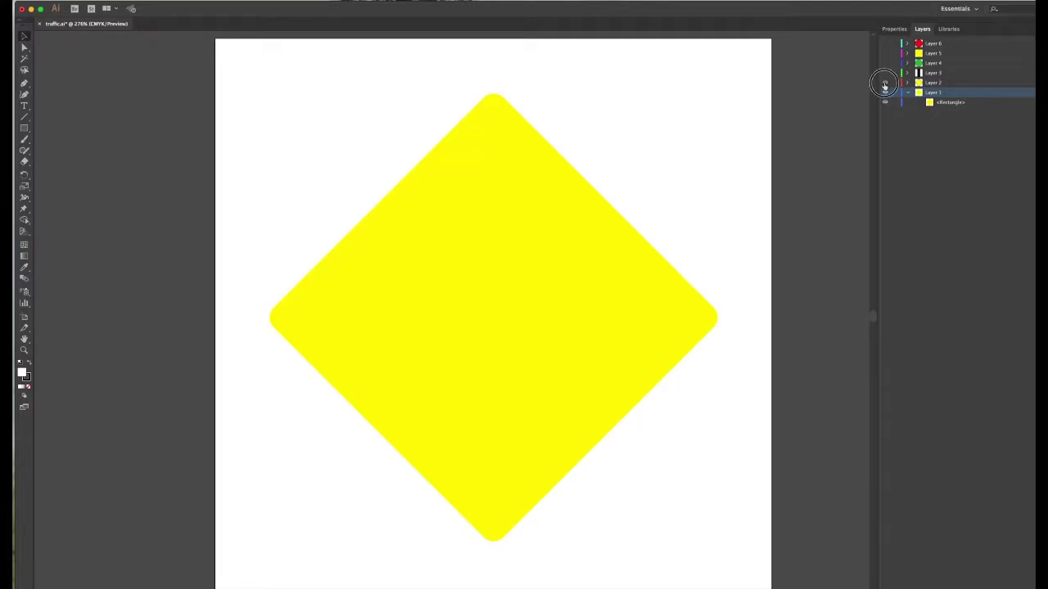
click(885, 83)
click(885, 73)
click(885, 63)
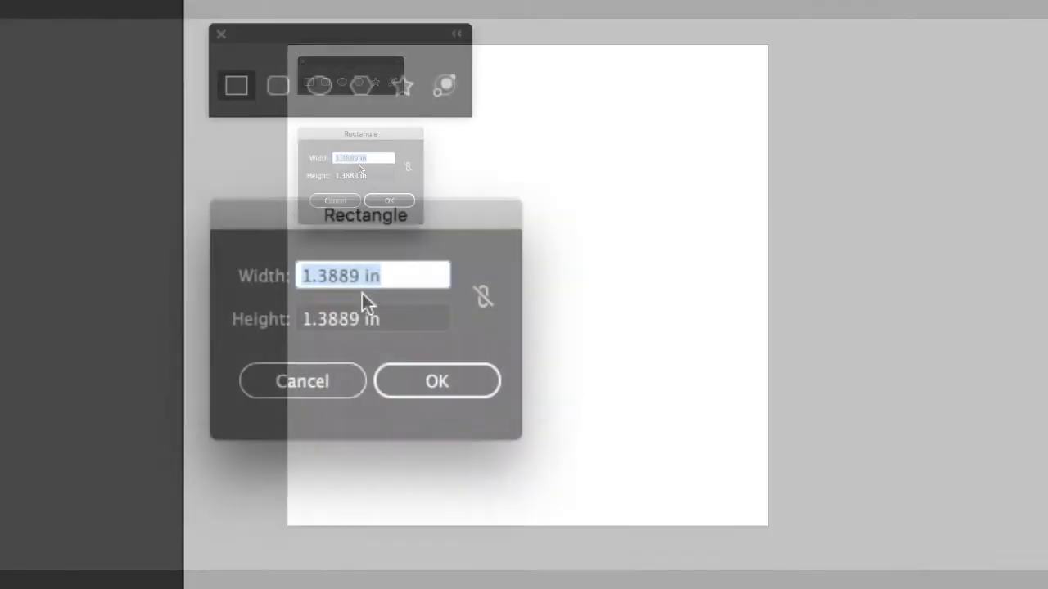
Create a rectangle with width 4 in and height 4 in on the artboard.
text(4)
double_click(343, 175)
text(4)
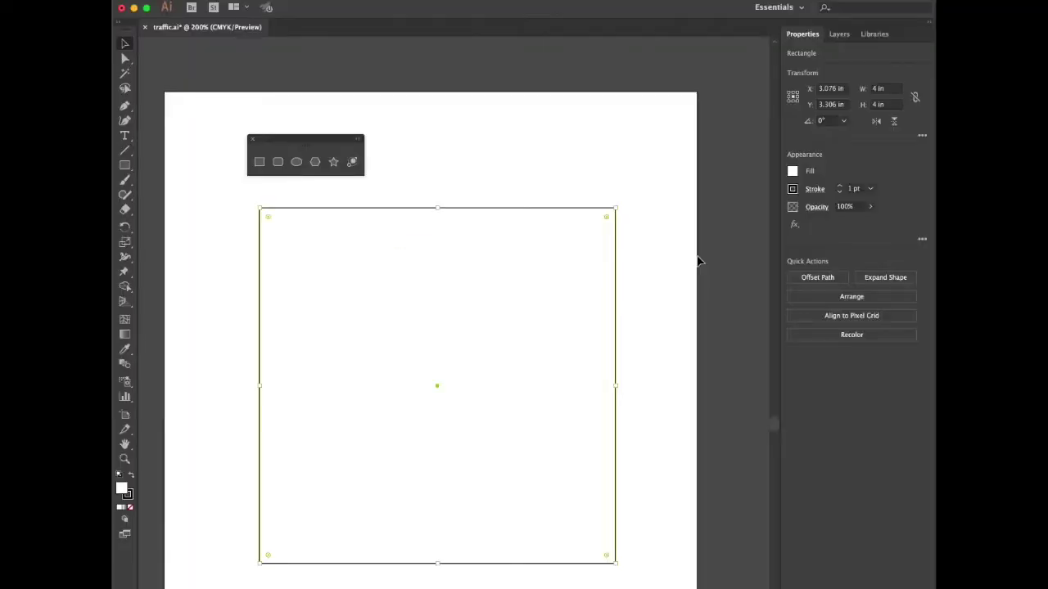
Give the square a yellow fill and no stroke.
click(792, 172)
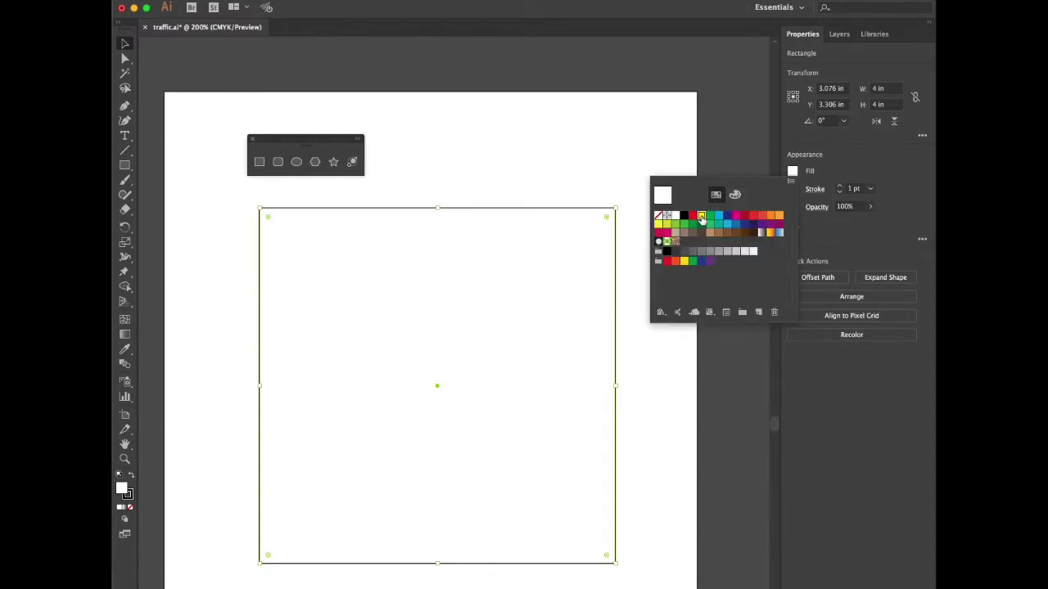
click(701, 217)
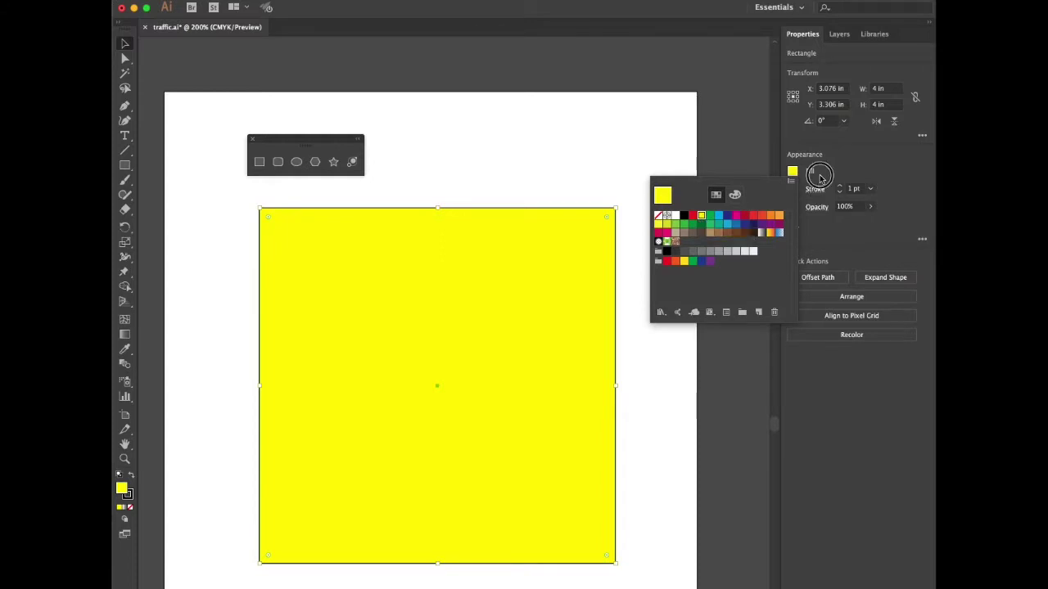
click(793, 189)
click(792, 189)
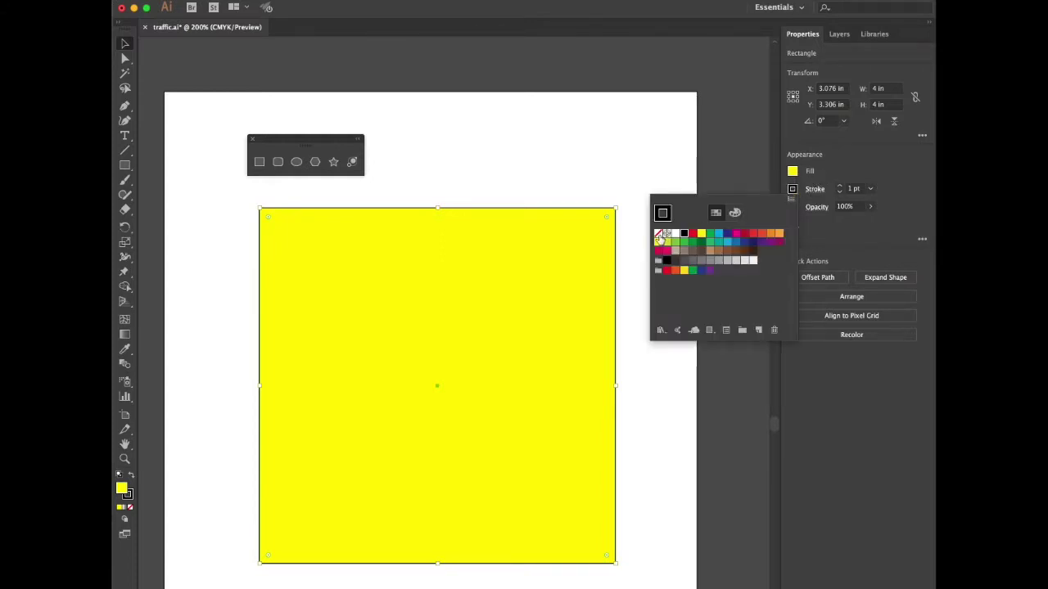
click(658, 234)
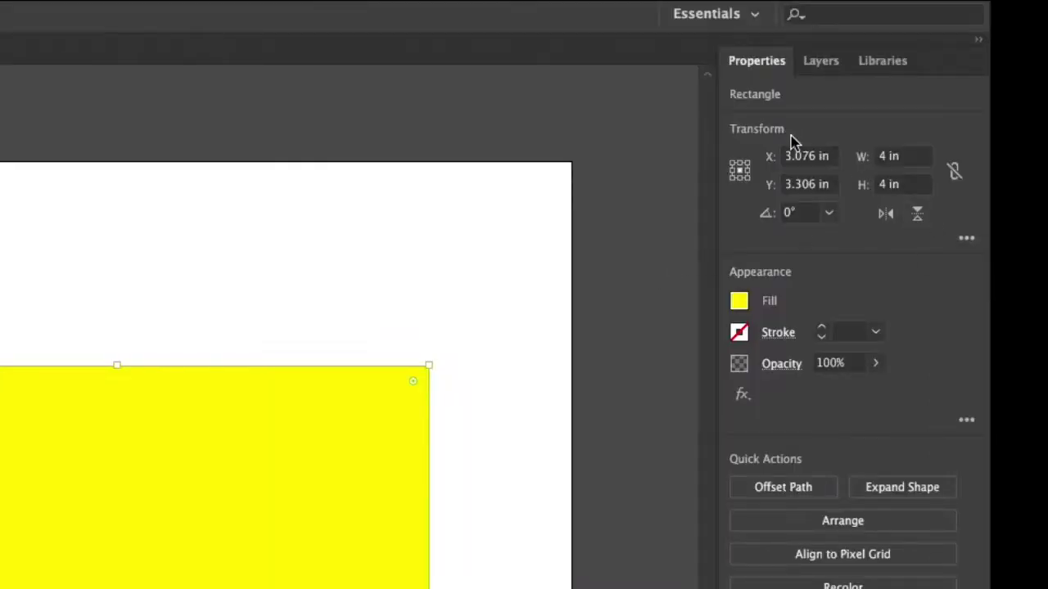
Set the square's corner radius to 0.125 in.
click(966, 239)
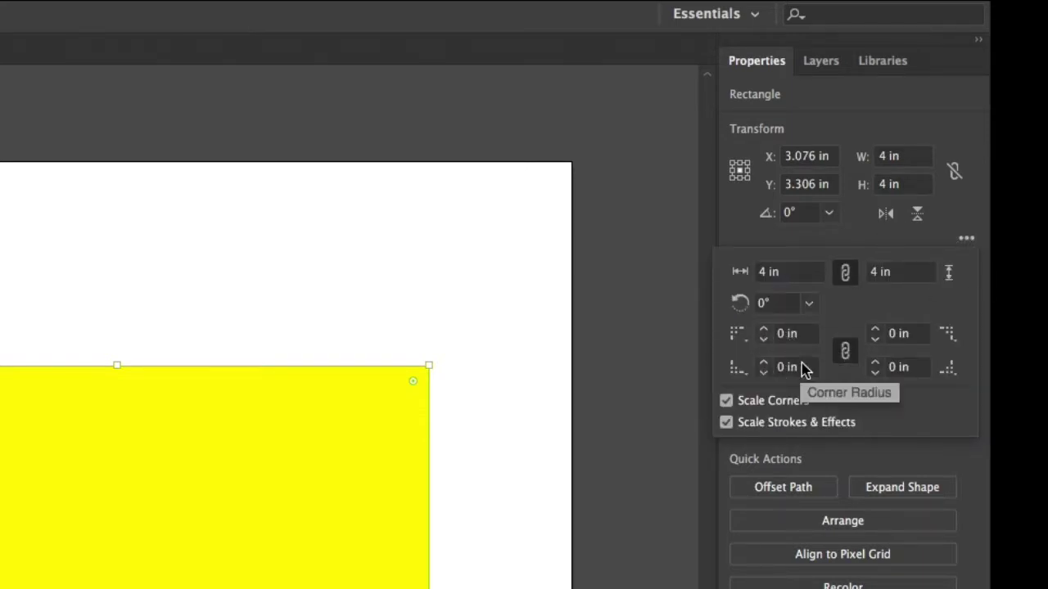
click(763, 330)
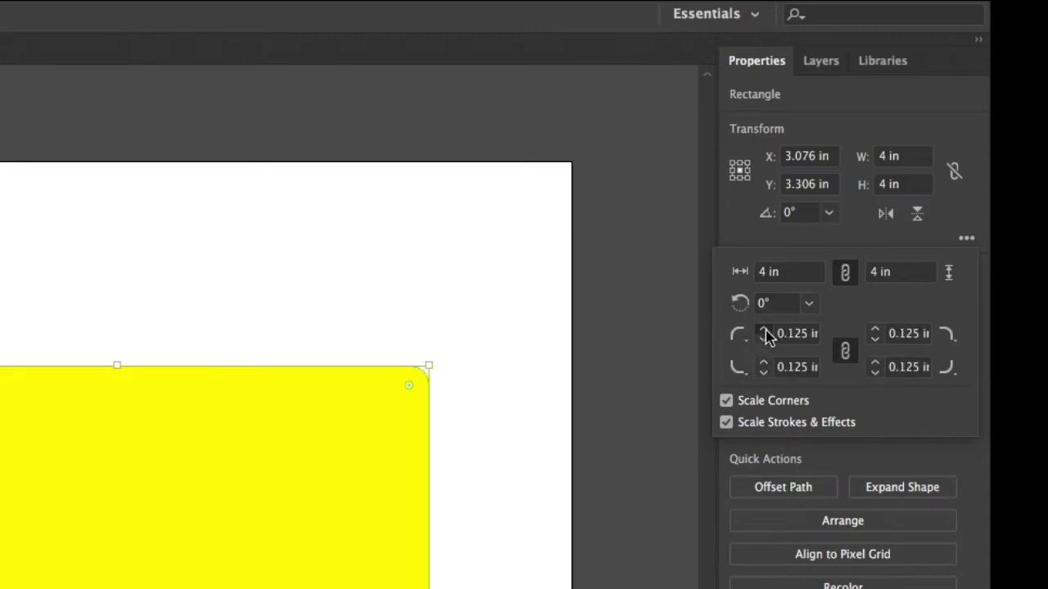
click(763, 330)
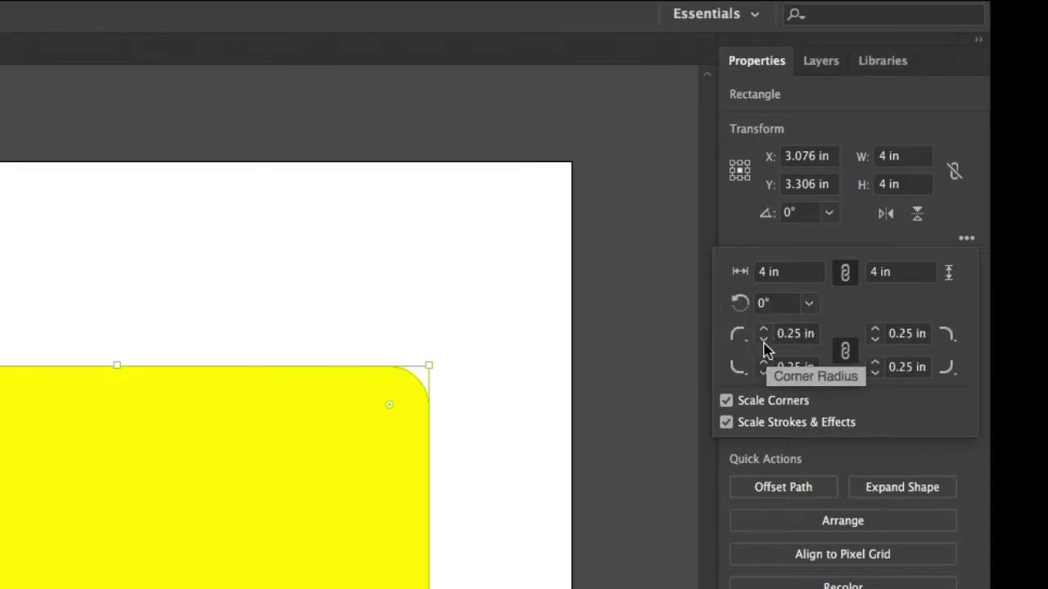
click(764, 338)
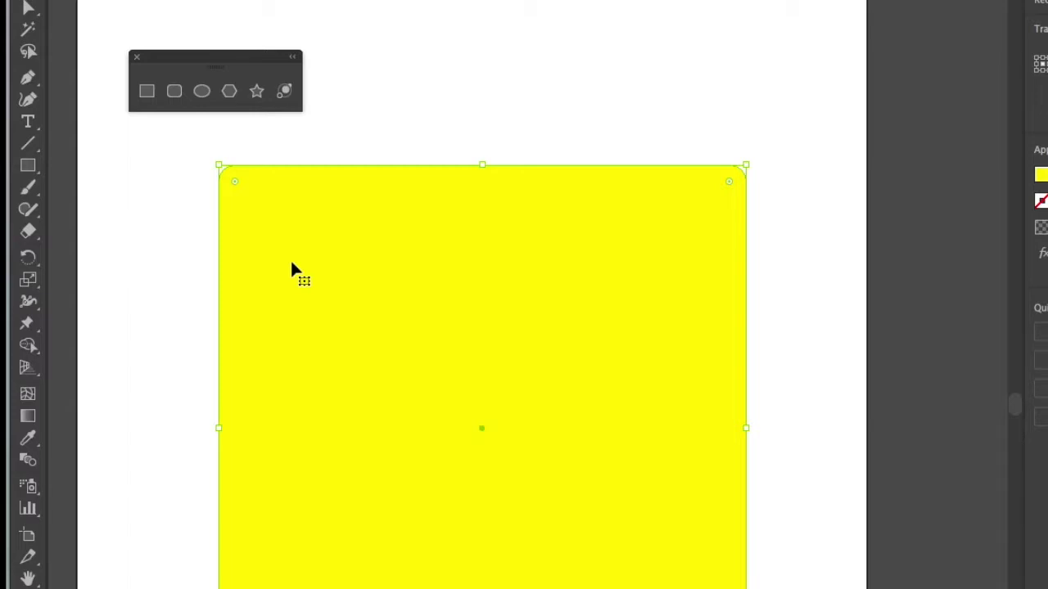
Open the Scale dialog and preview a 95% uniform scale of the yellow square.
click(30, 282)
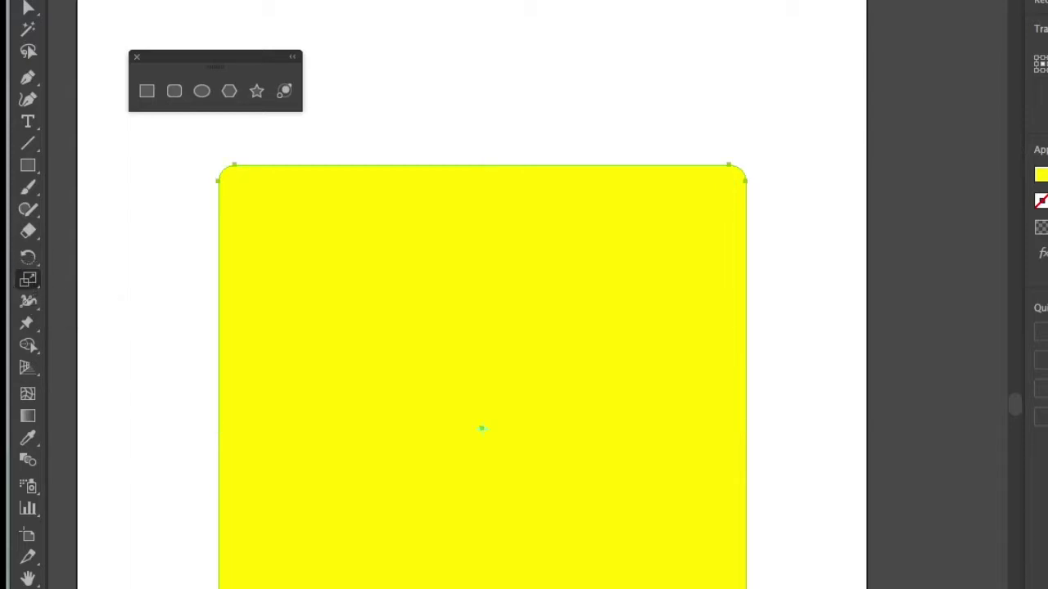
key(Return)
drag(830, 147, 652, 122)
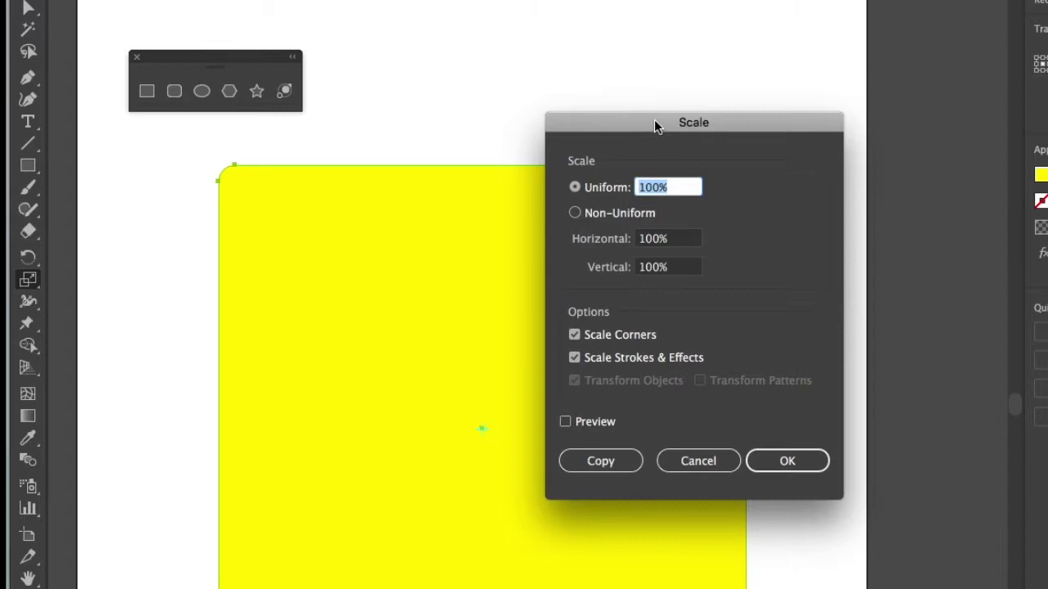
double_click(653, 188)
text(95)
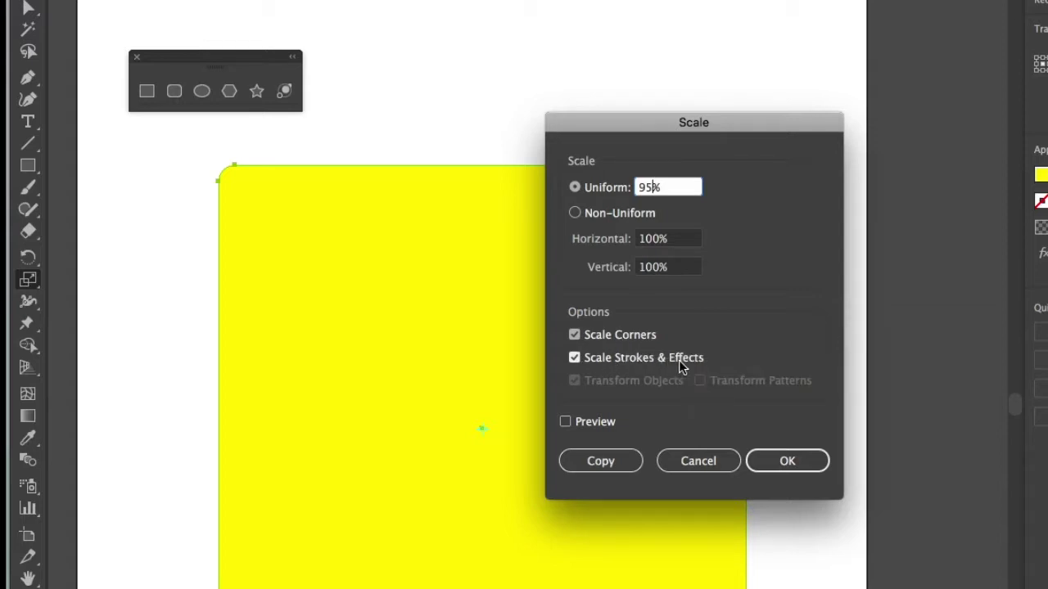
click(565, 422)
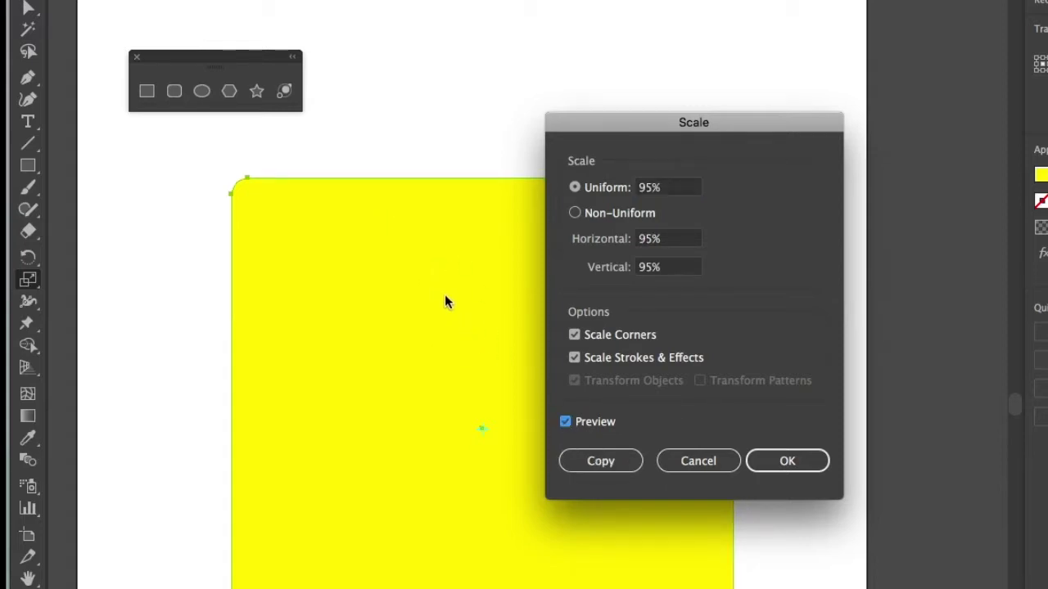
Make a 95% scaled copy of the square and give it a black 2 pt stroke.
click(601, 461)
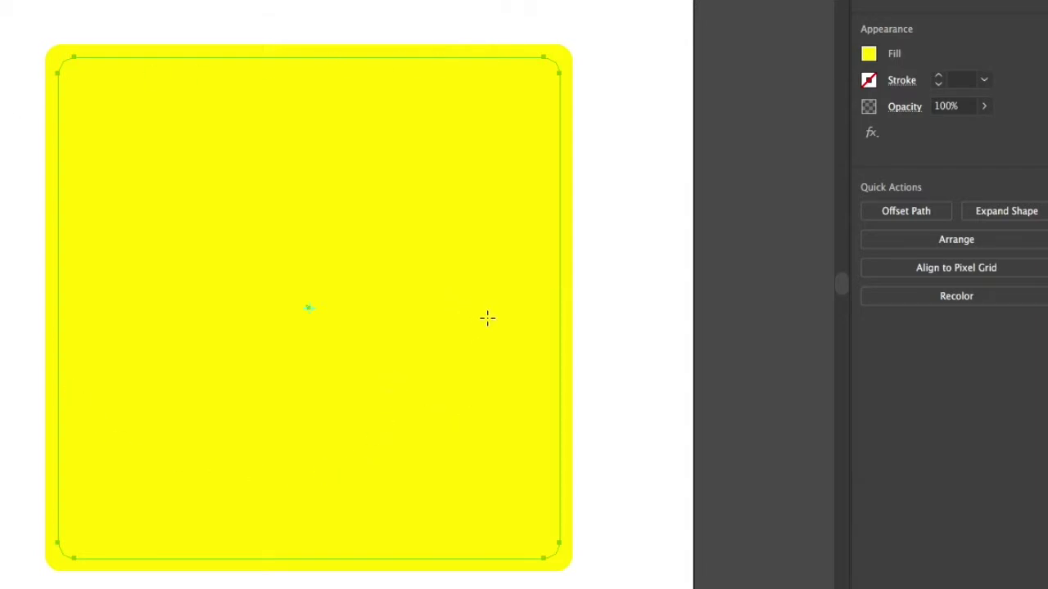
click(870, 80)
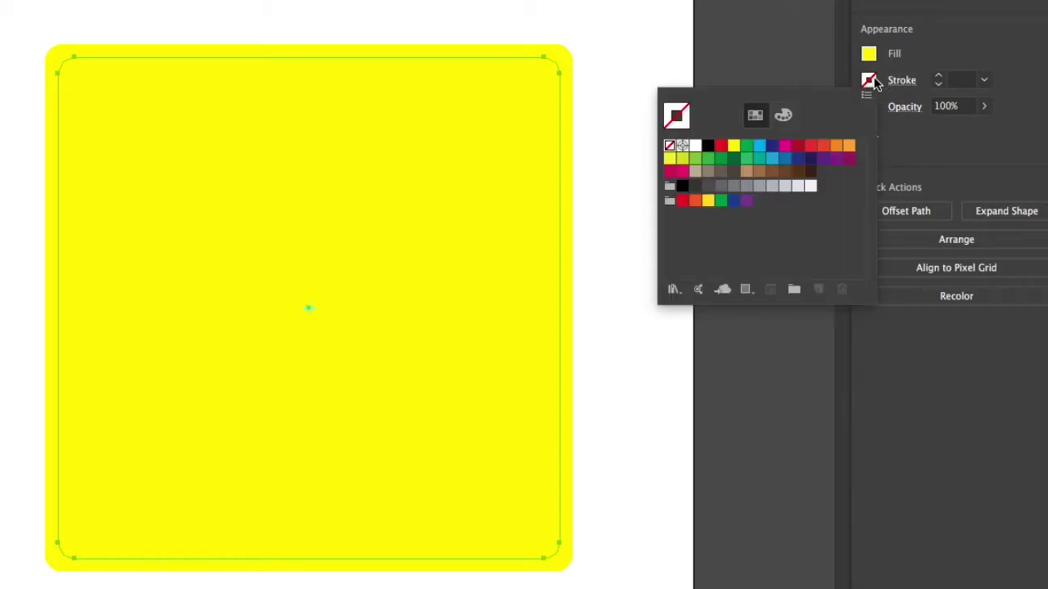
click(708, 147)
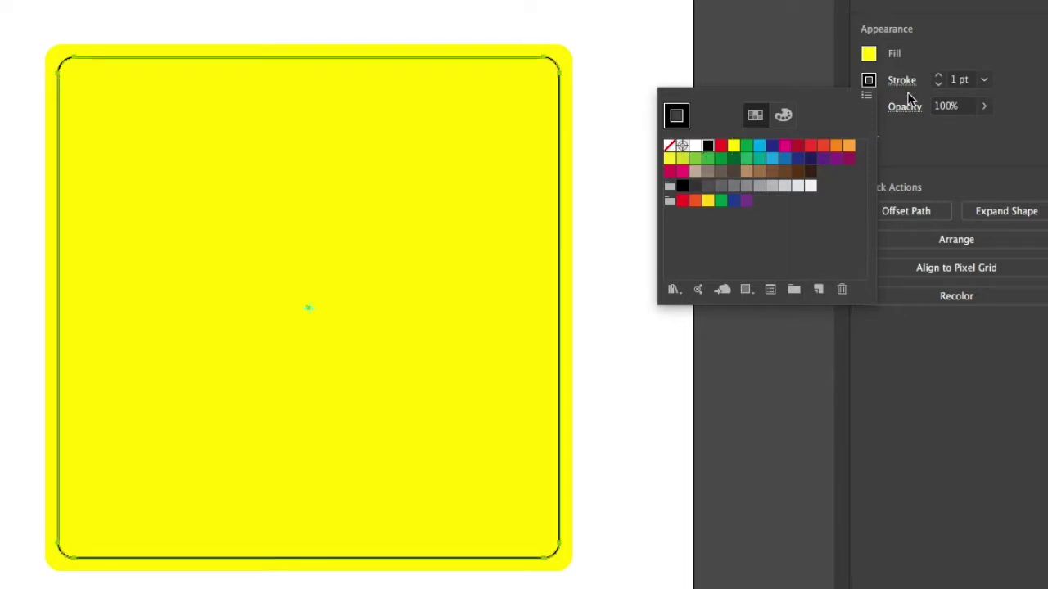
click(940, 77)
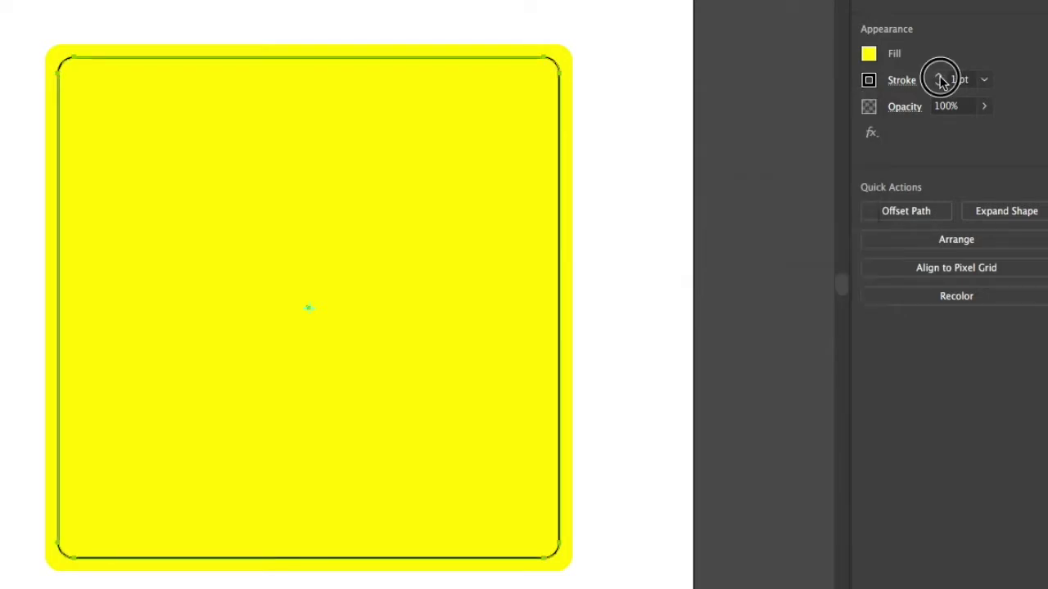
click(940, 77)
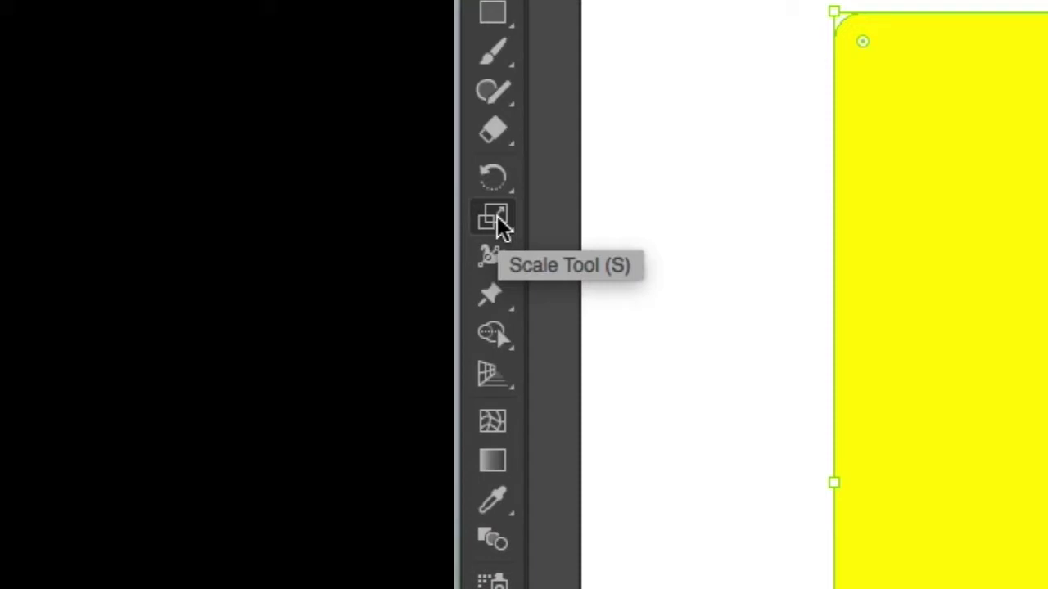
Make a non-uniform scaled copy of the square at 35% horizontal width.
click(500, 222)
double_click(498, 220)
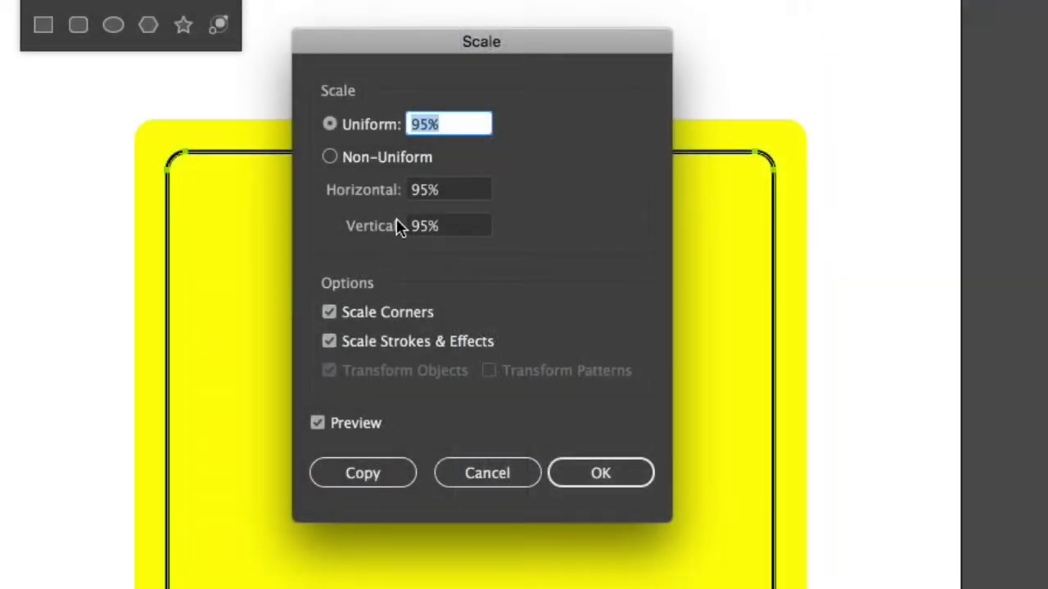
click(342, 159)
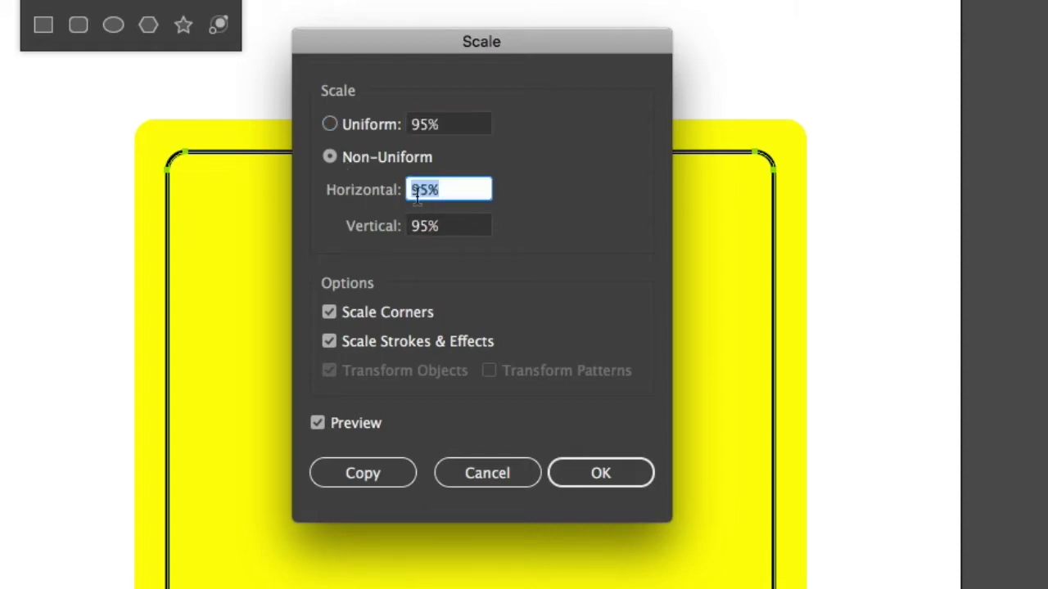
double_click(413, 190)
key(BackSpace)
text(35)
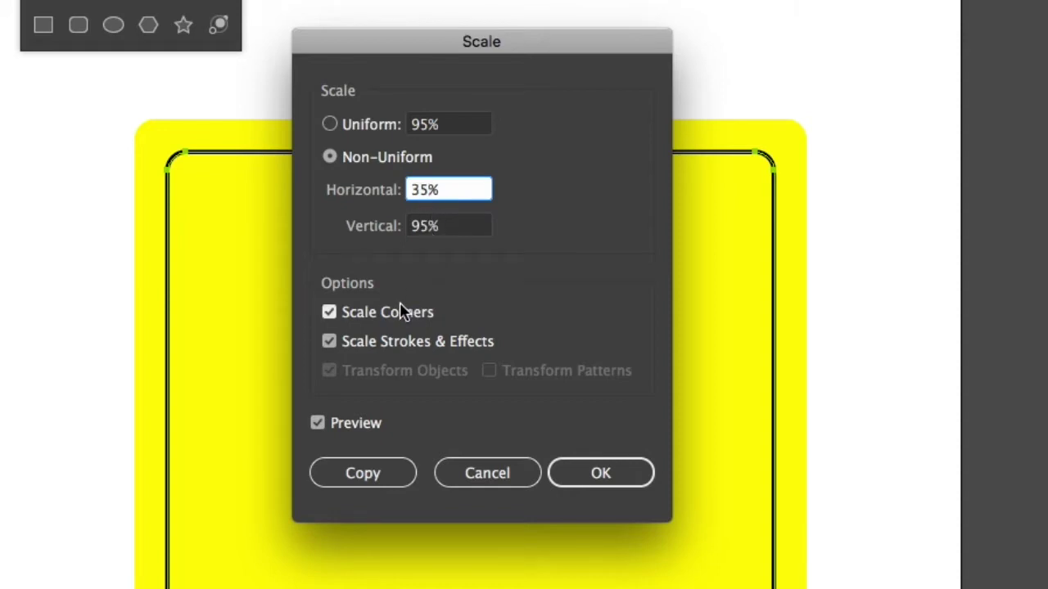
click(326, 426)
click(326, 426)
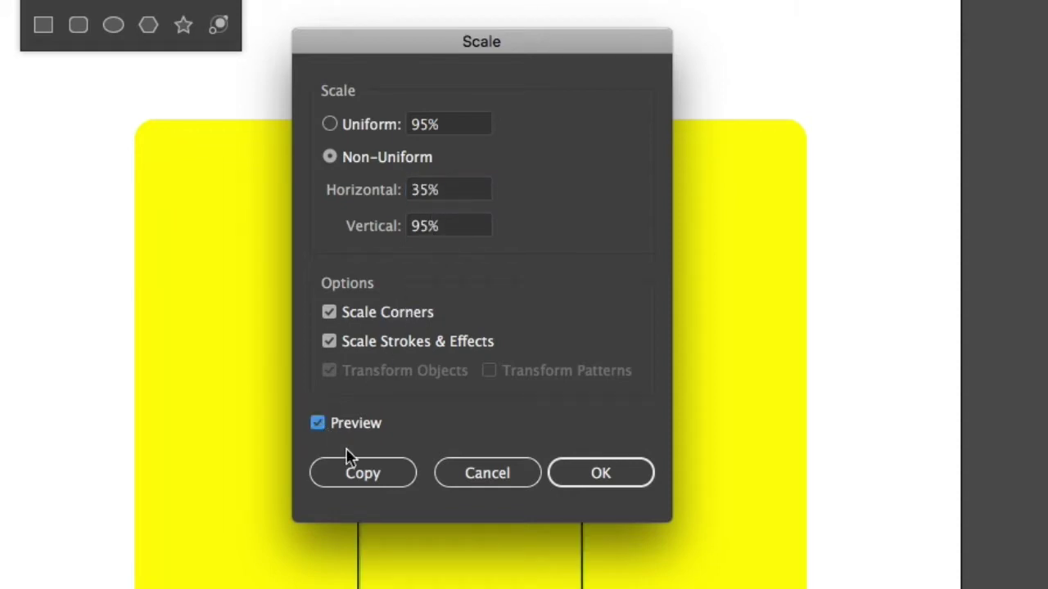
click(370, 474)
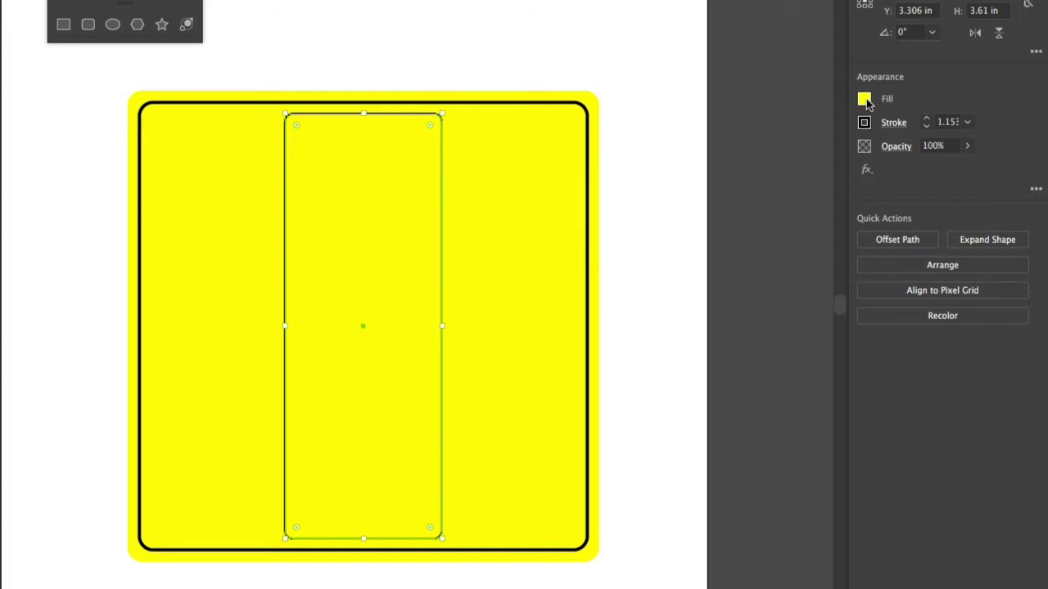
Fill the narrow copy black with no stroke and 0 in square corners.
click(864, 99)
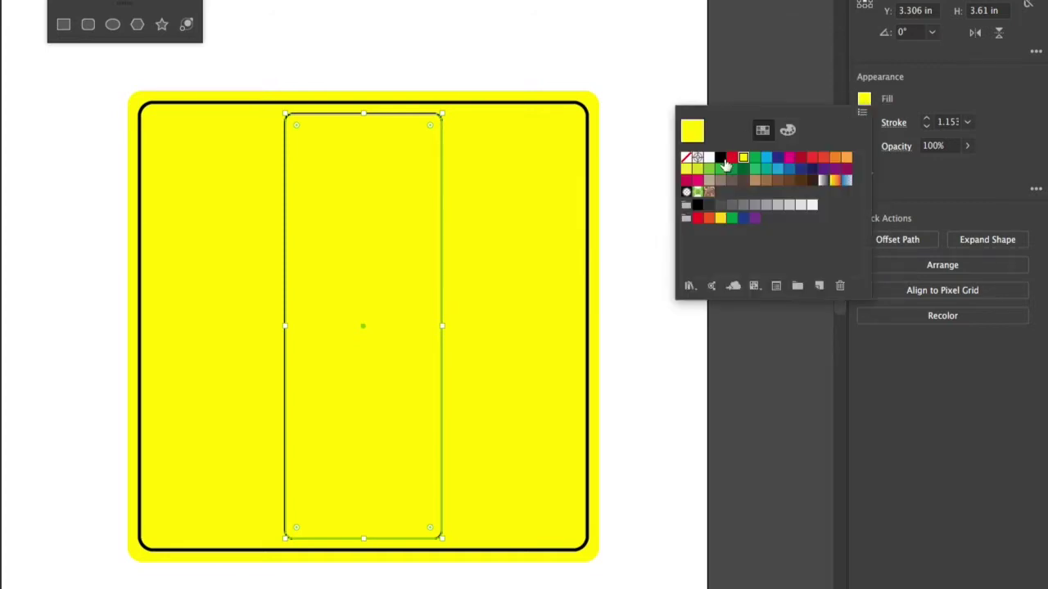
click(722, 158)
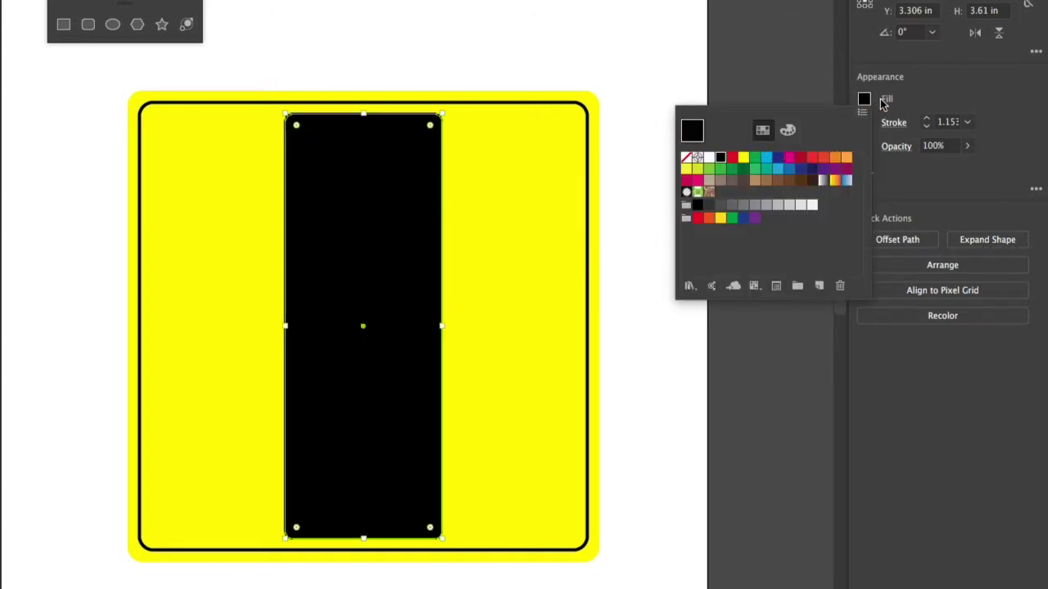
click(904, 97)
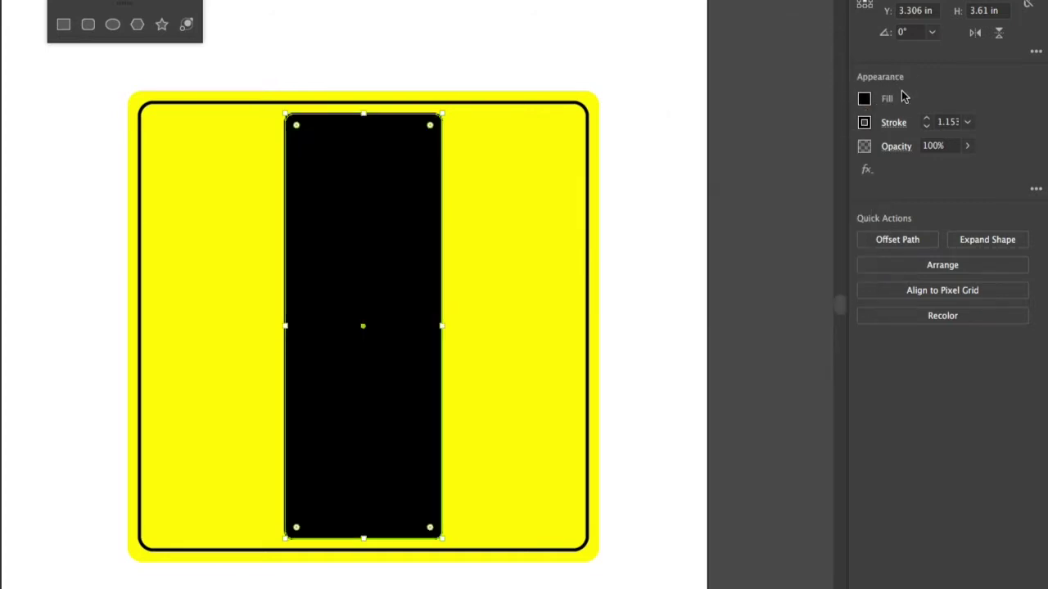
click(863, 123)
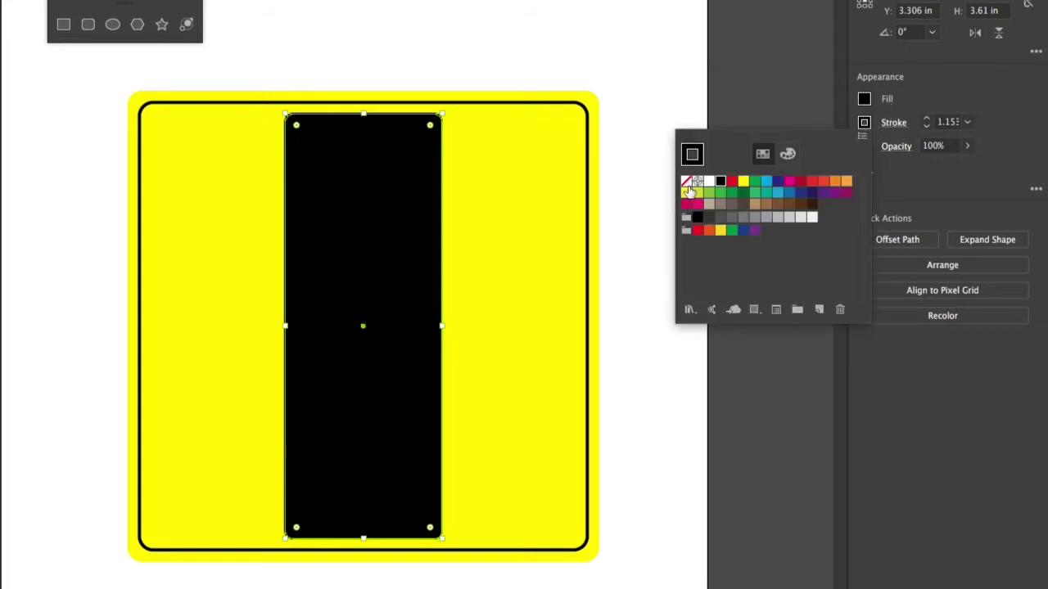
click(686, 182)
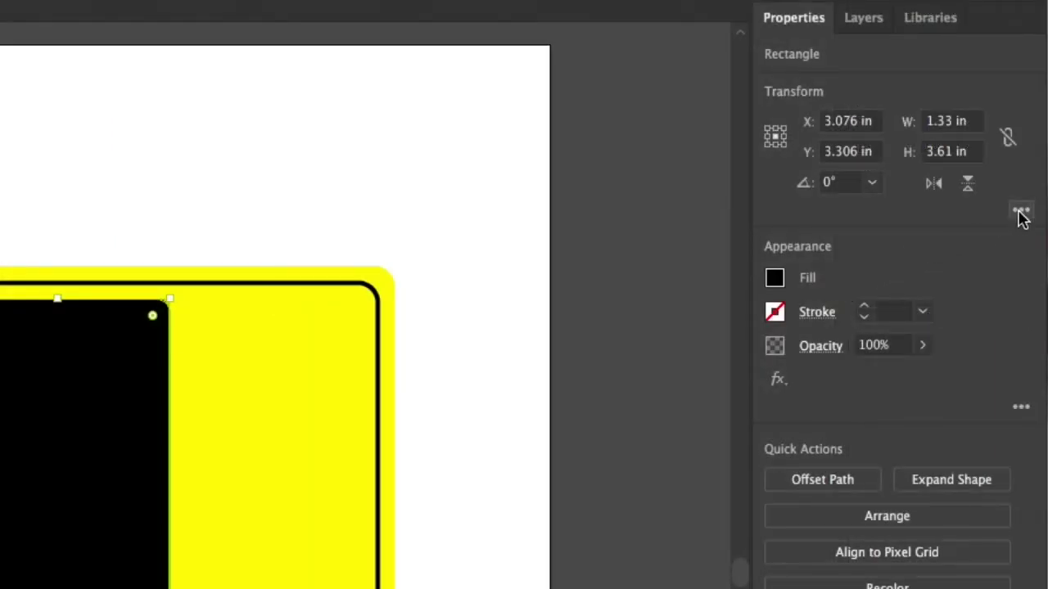
click(1021, 213)
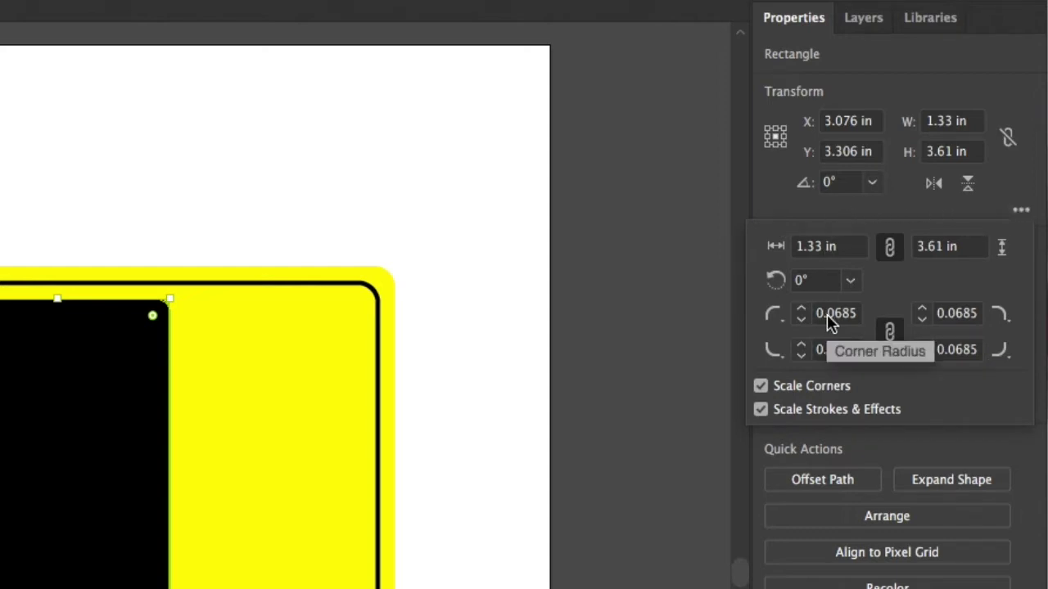
click(801, 322)
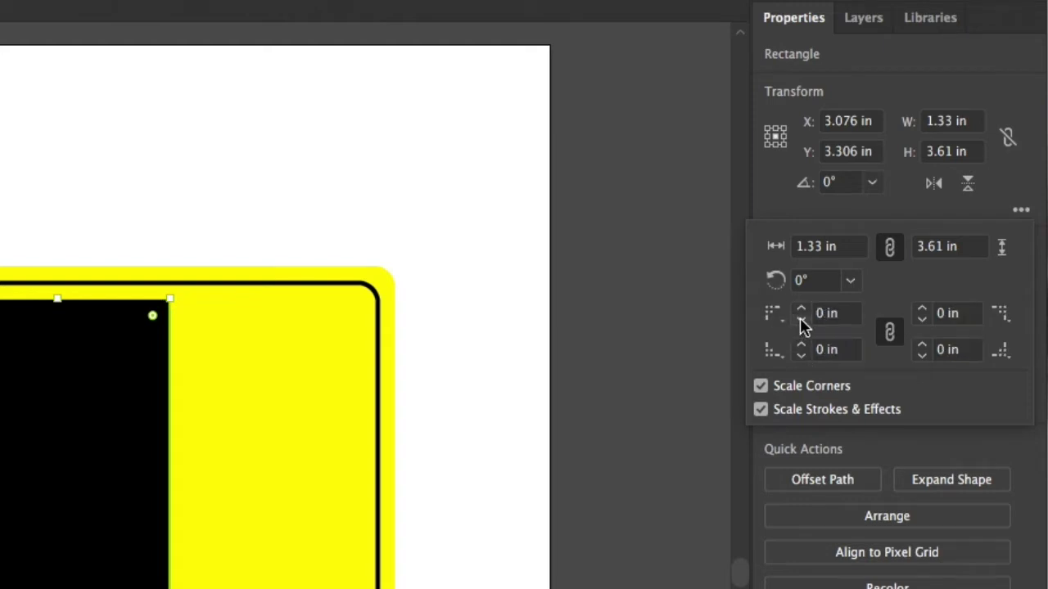
click(1021, 214)
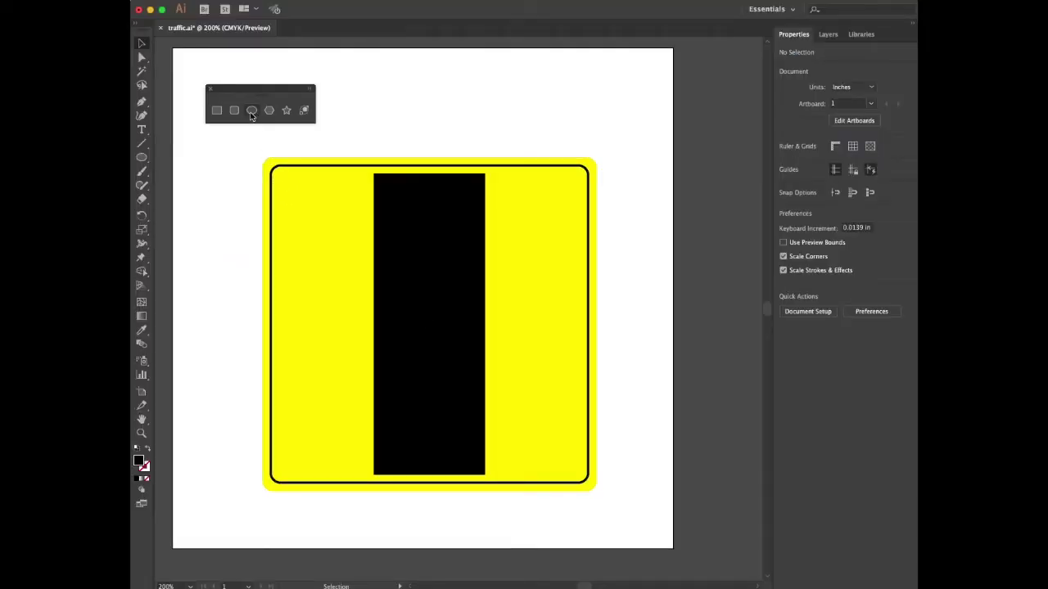
Draw a circle from the black panel's centre, fill it yellow and set its width to 1.1 in.
click(252, 111)
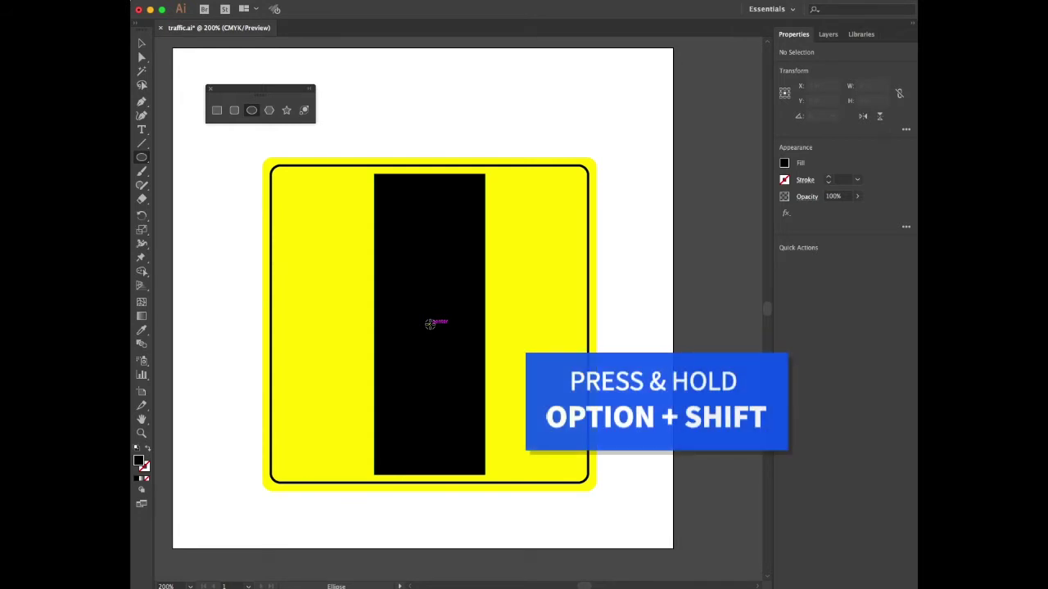
drag(429, 324, 480, 310)
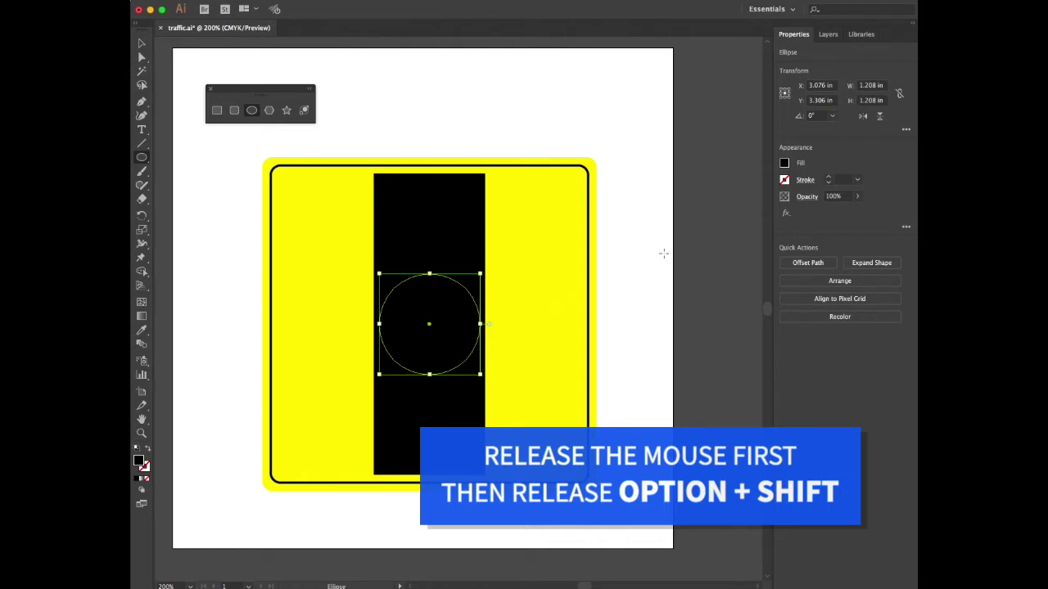
click(785, 163)
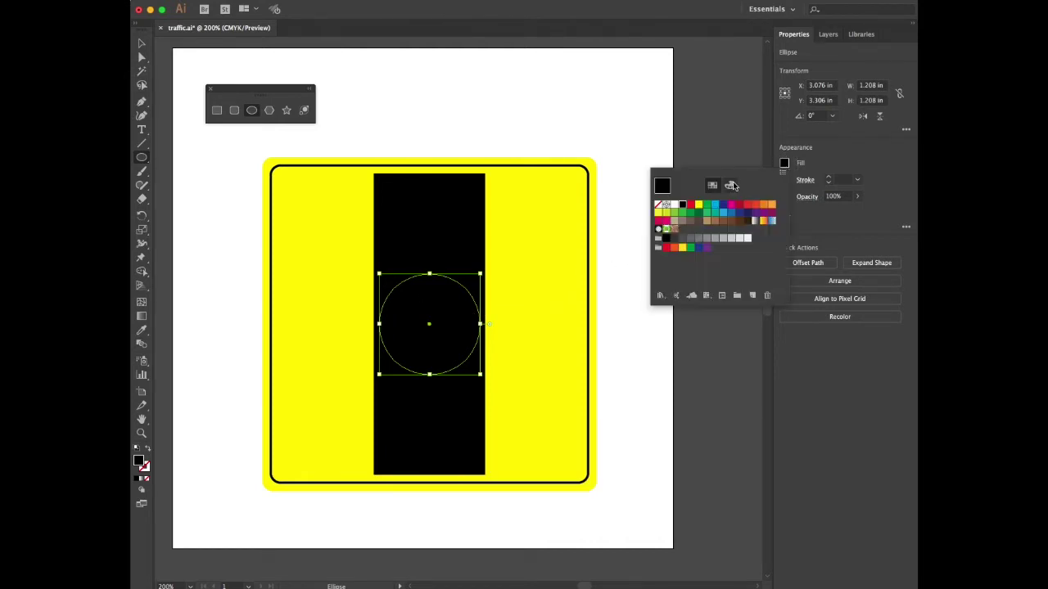
click(699, 207)
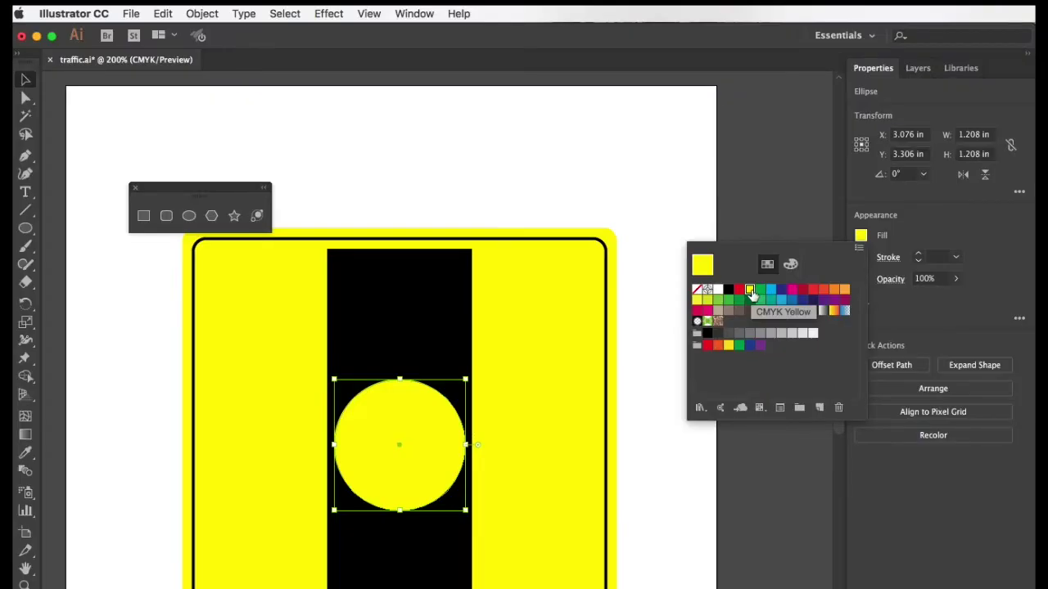
click(827, 148)
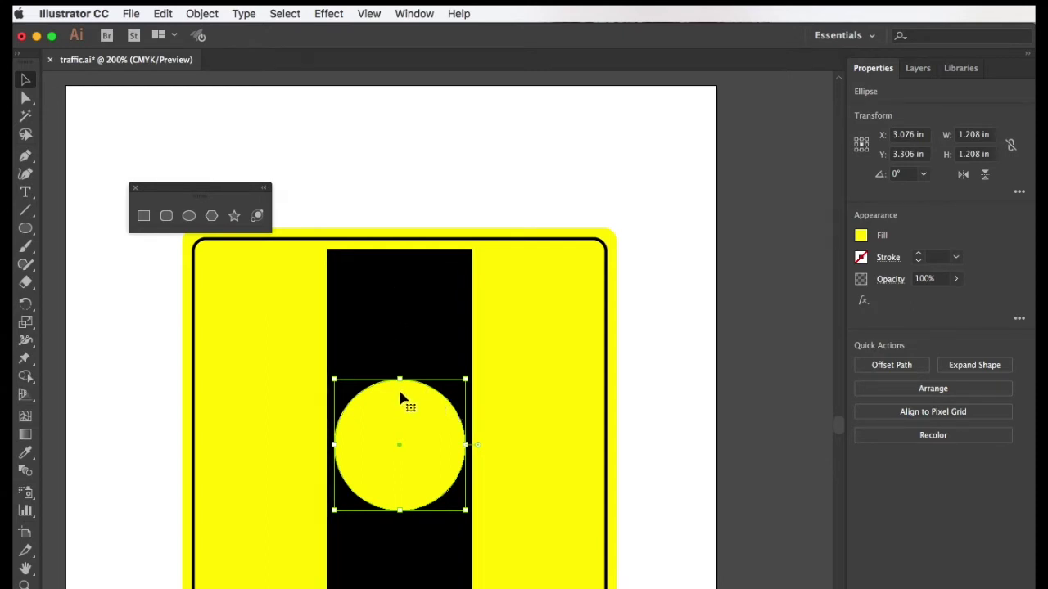
click(962, 135)
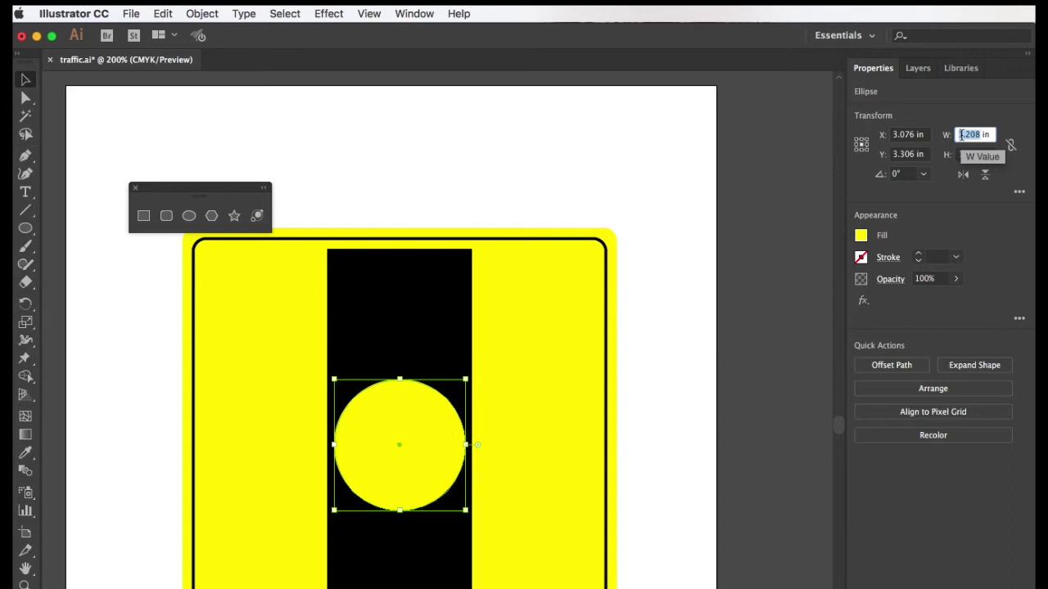
text(1.1)
key(Return)
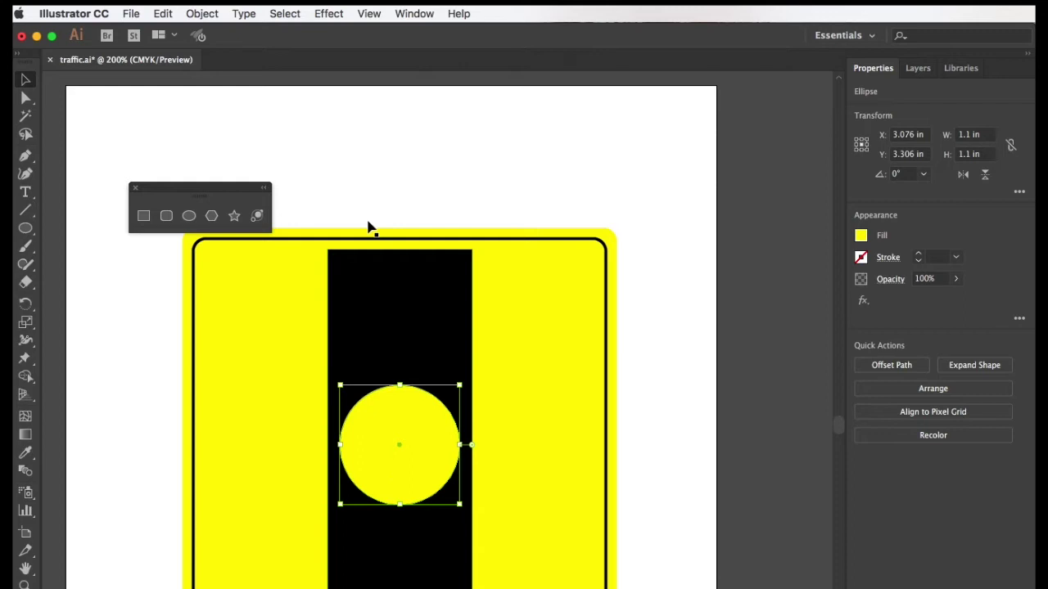
Use Object > Transform > Move to copy the yellow circle 0 in horizontally and 1.2 in vertically.
click(205, 15)
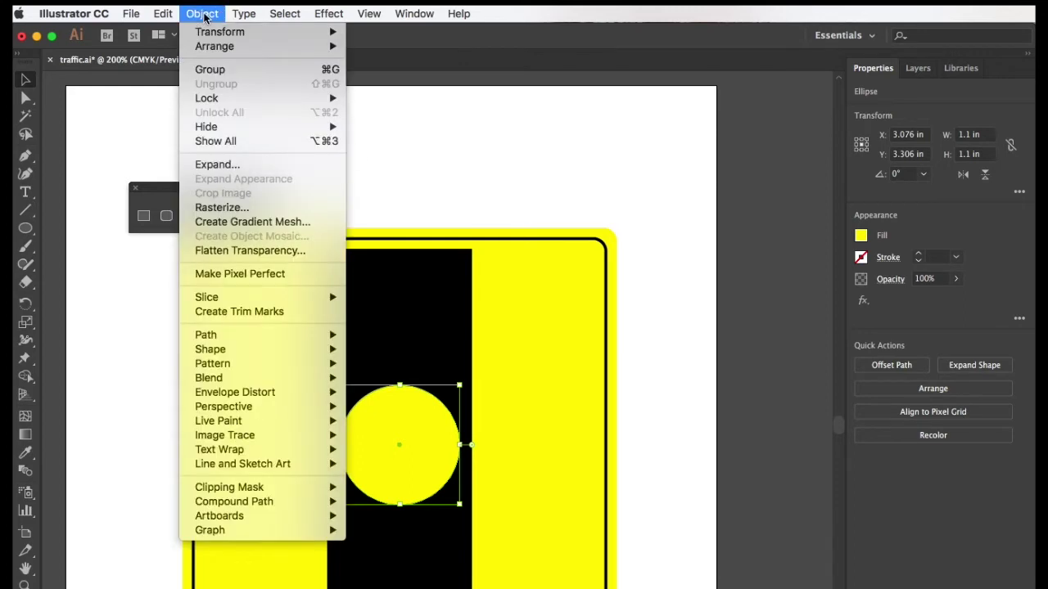
mouse_move(216, 33)
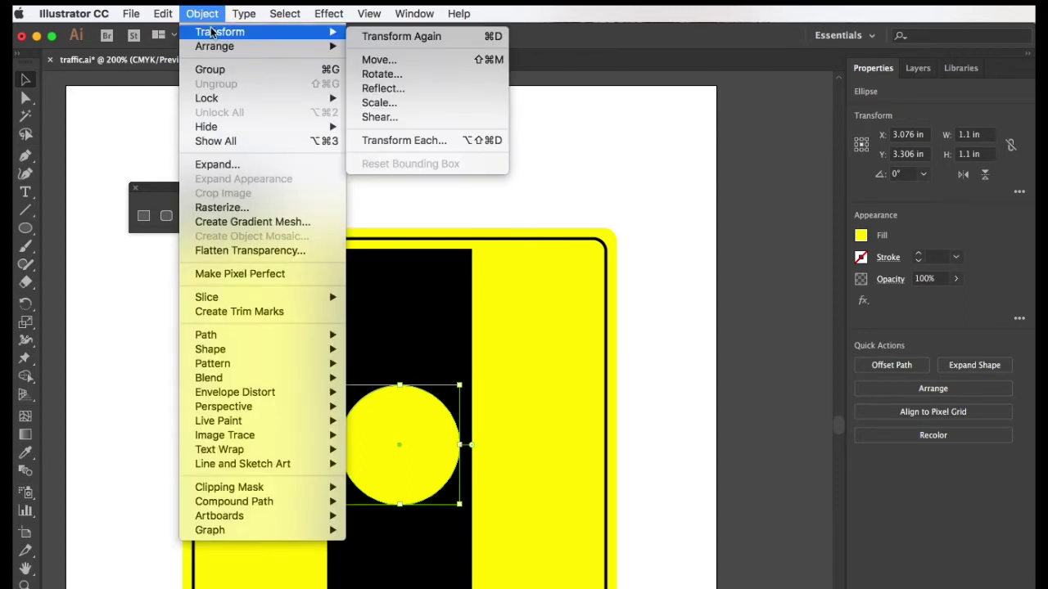
click(390, 61)
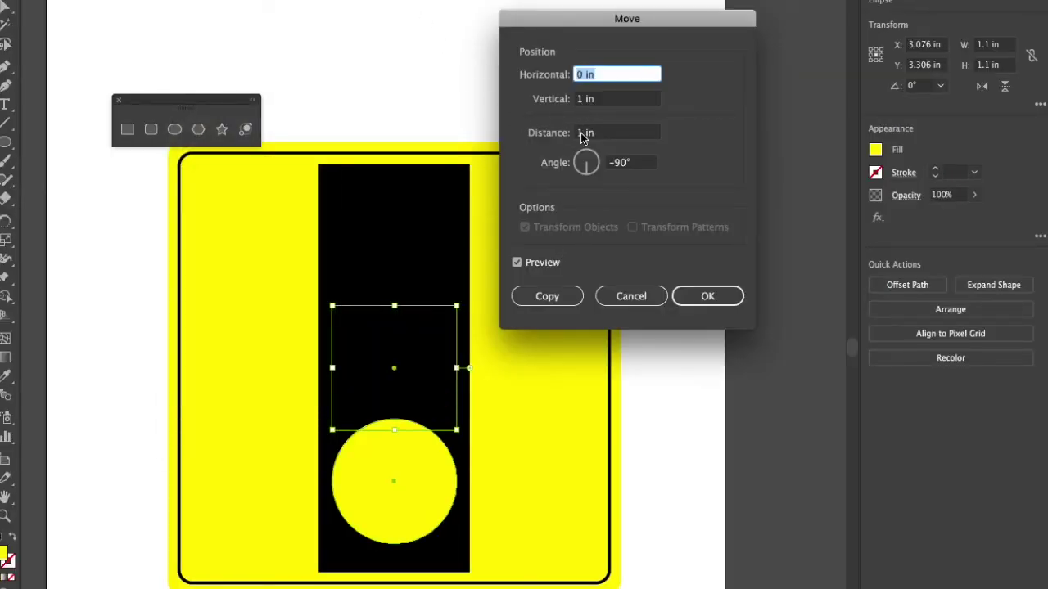
click(582, 99)
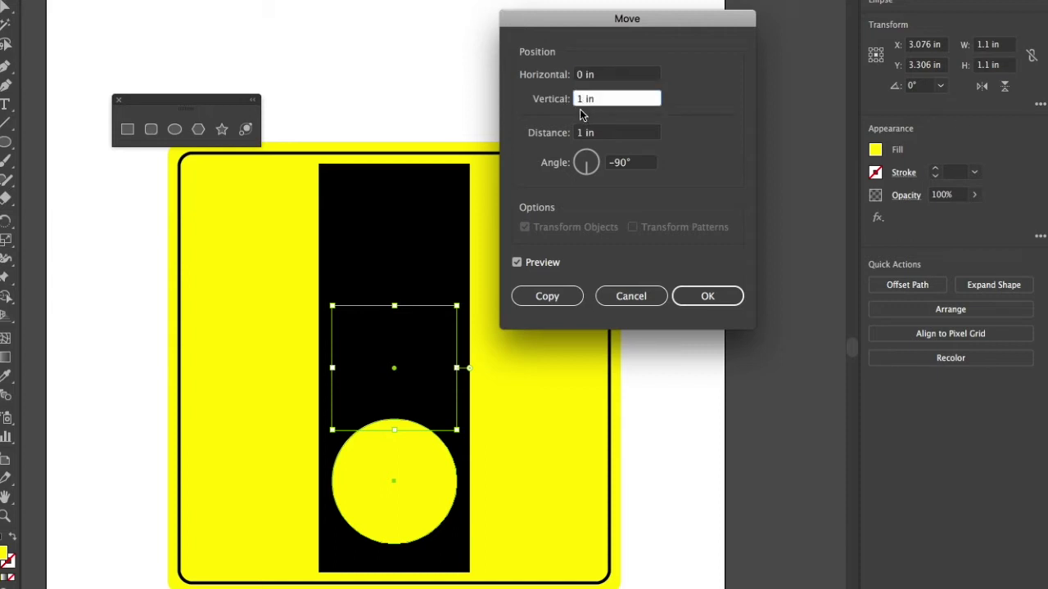
double_click(580, 98)
text(1.2)
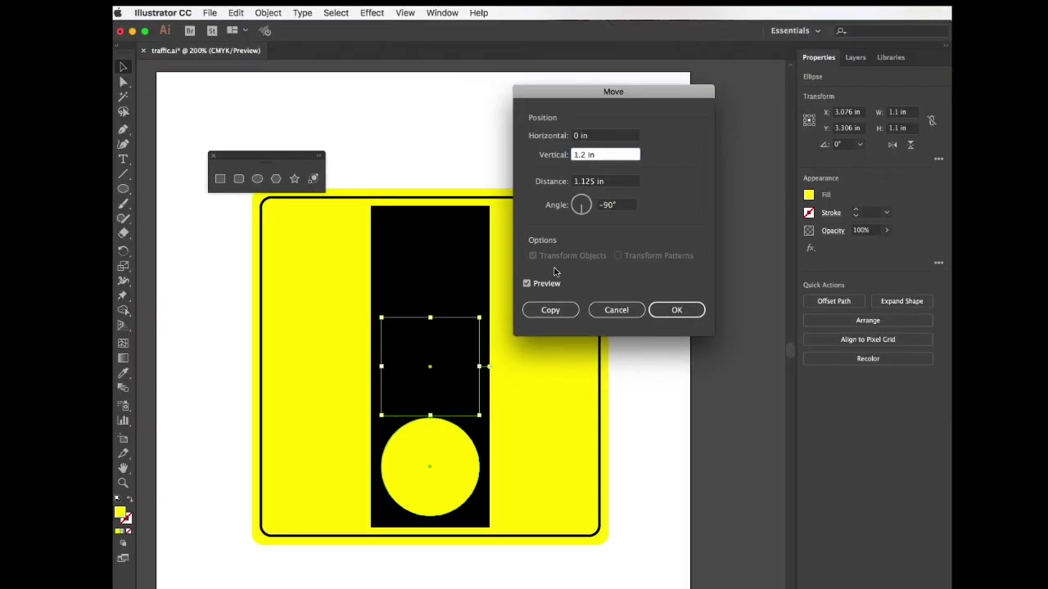
click(527, 283)
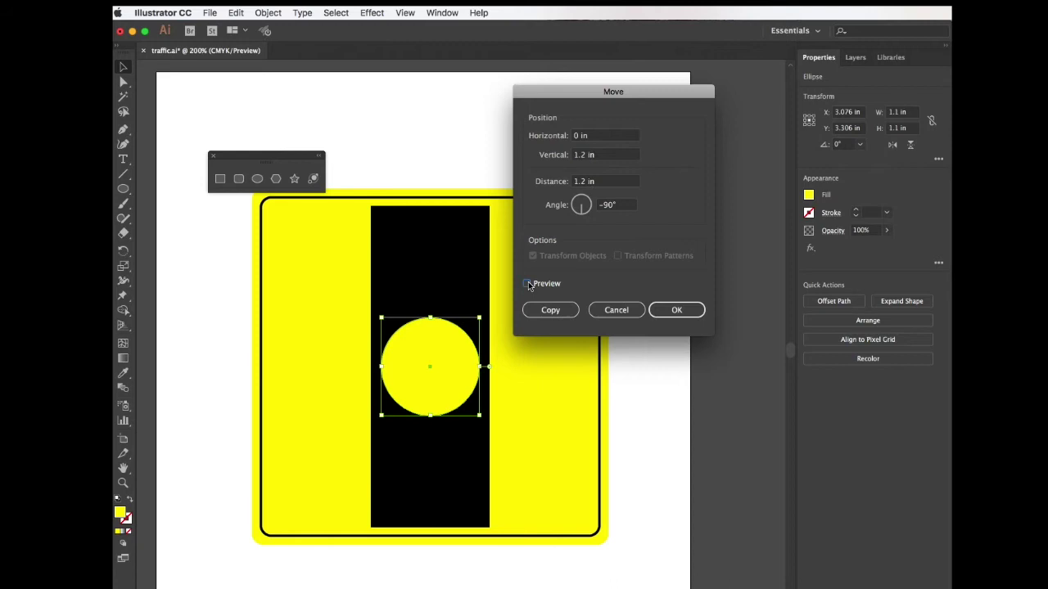
click(528, 283)
click(563, 312)
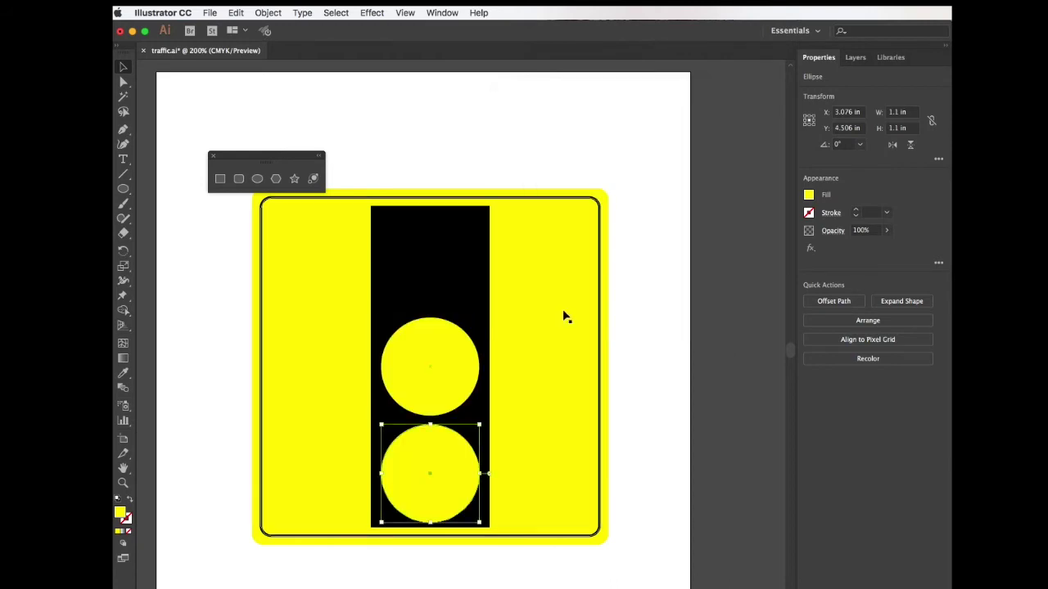
Copy the middle circle with a Vertical move of -1.2 in into the panel's top slot.
click(440, 357)
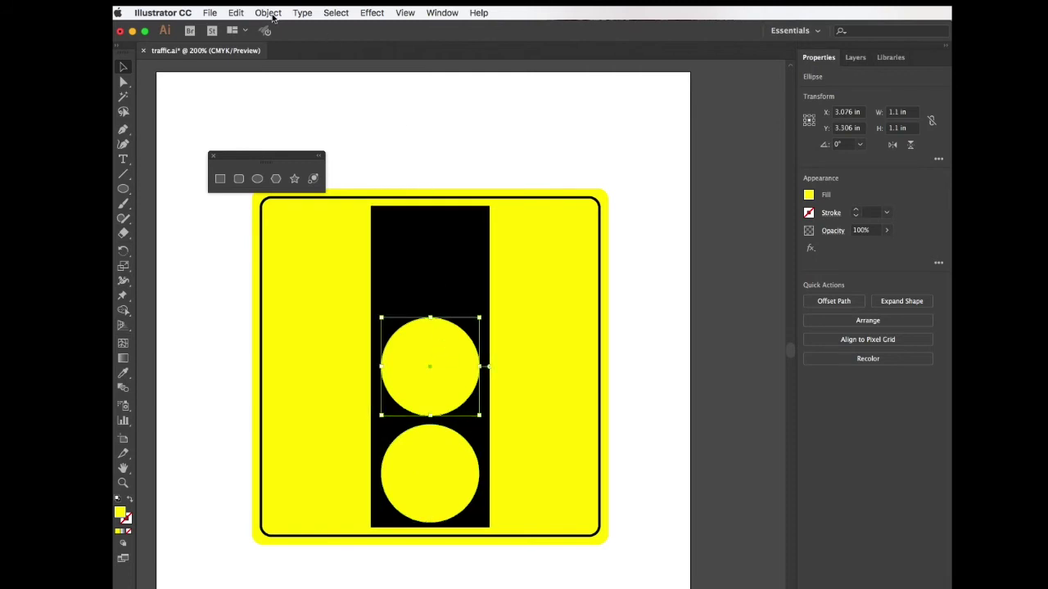
click(270, 13)
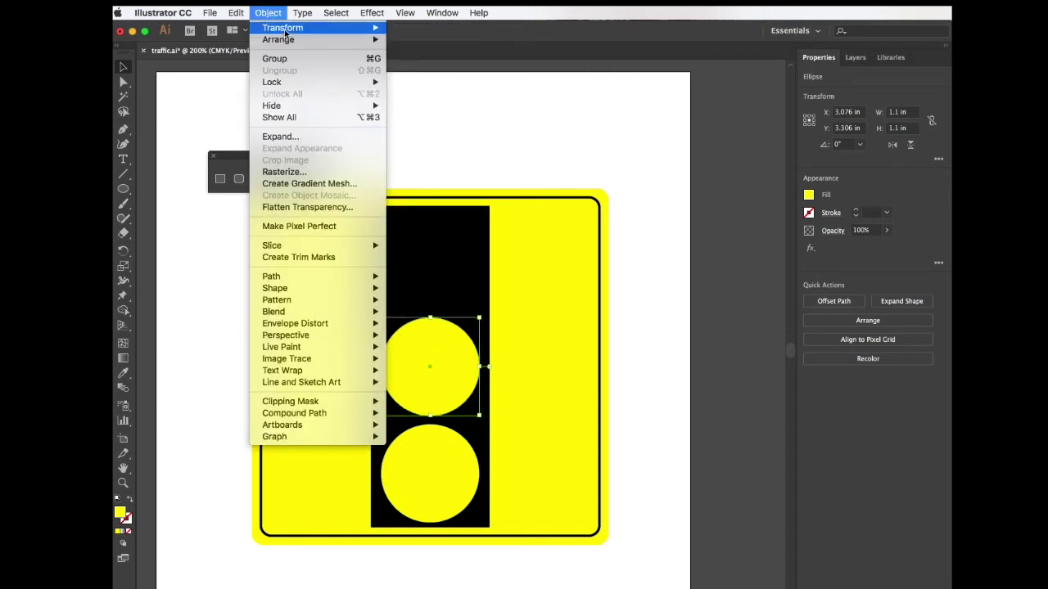
mouse_move(284, 30)
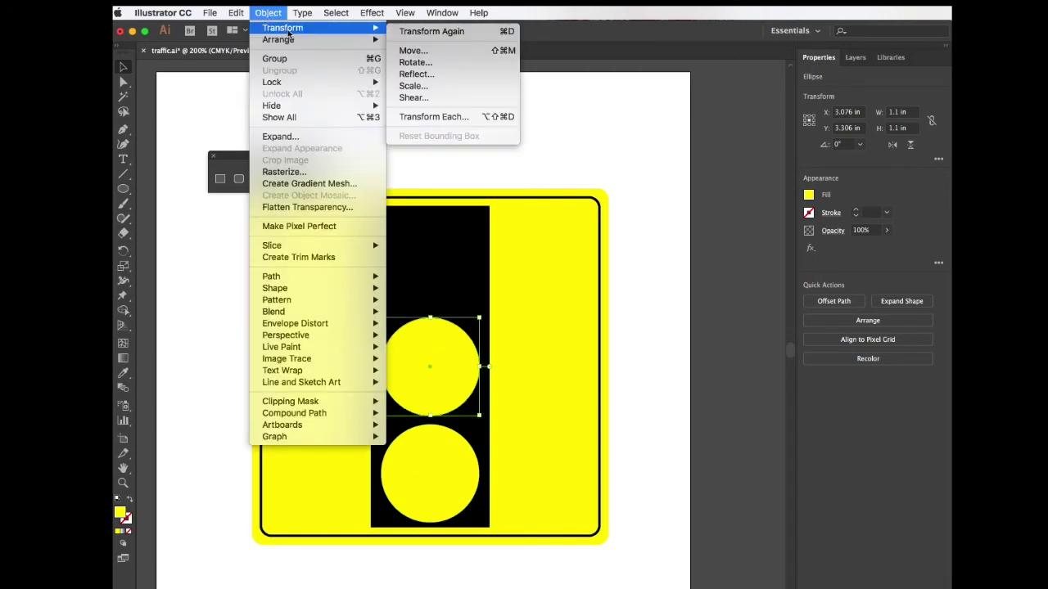
click(410, 50)
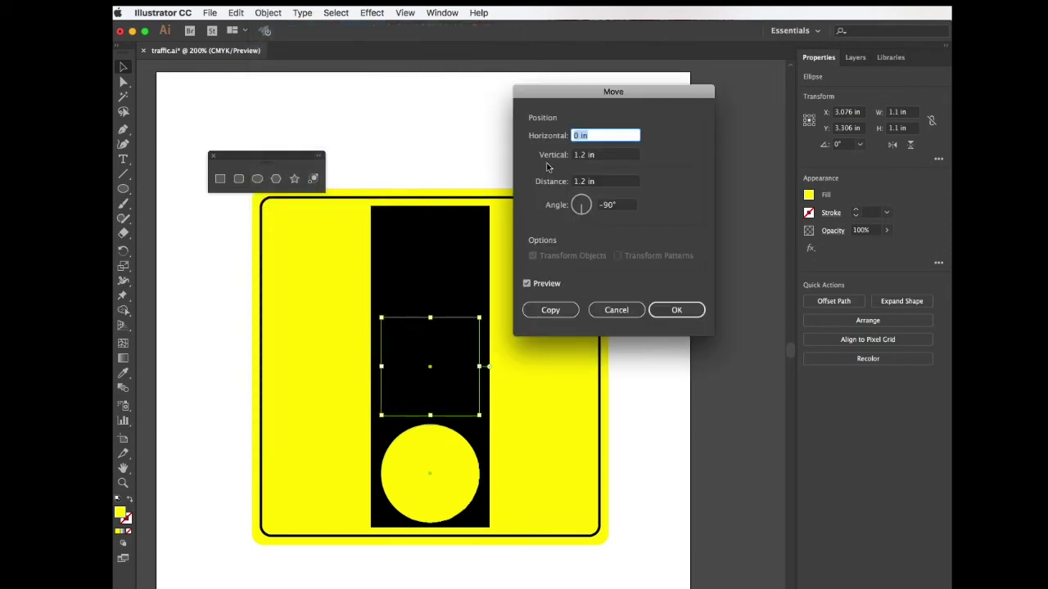
click(577, 156)
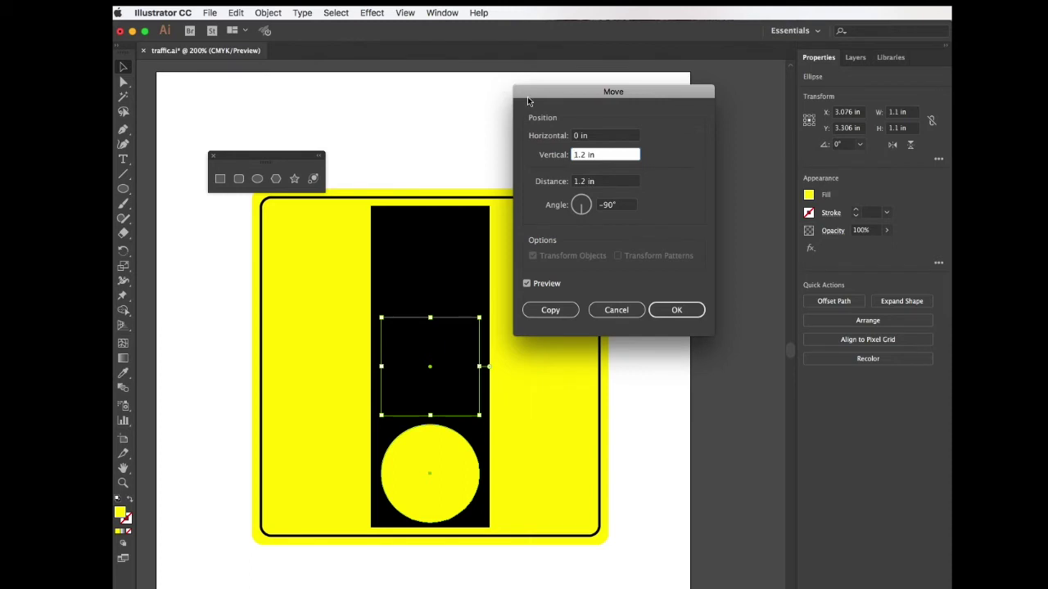
text(-)
click(528, 283)
click(527, 284)
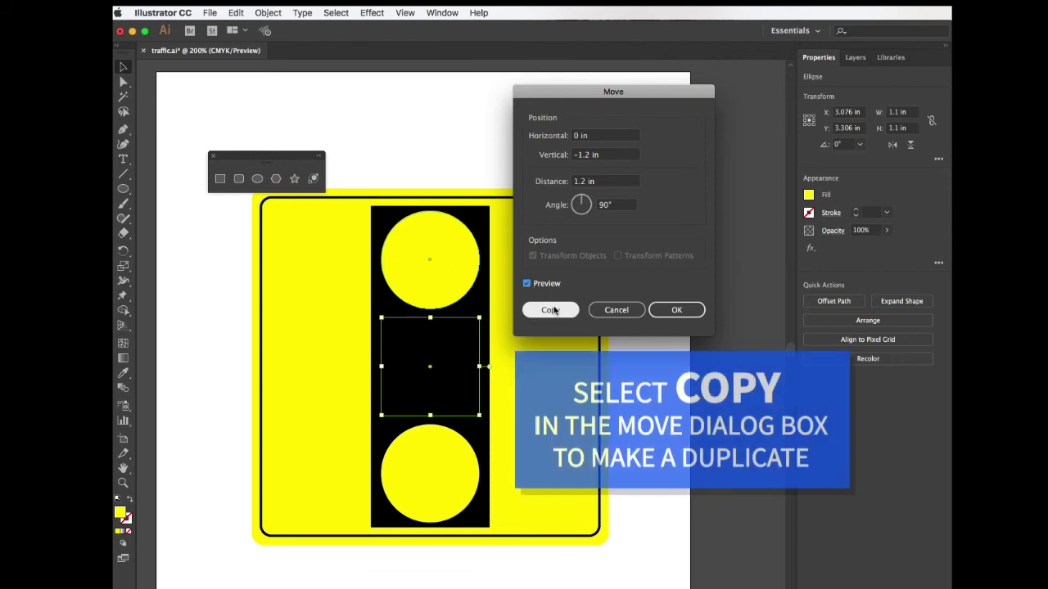
click(550, 309)
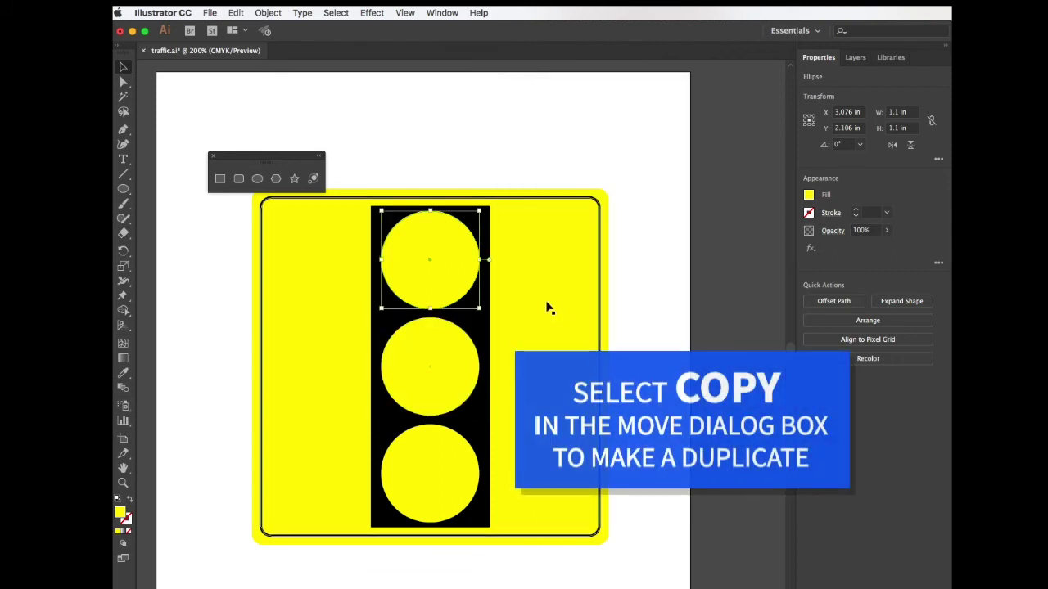
Fill the top circle with the red swatch.
click(814, 198)
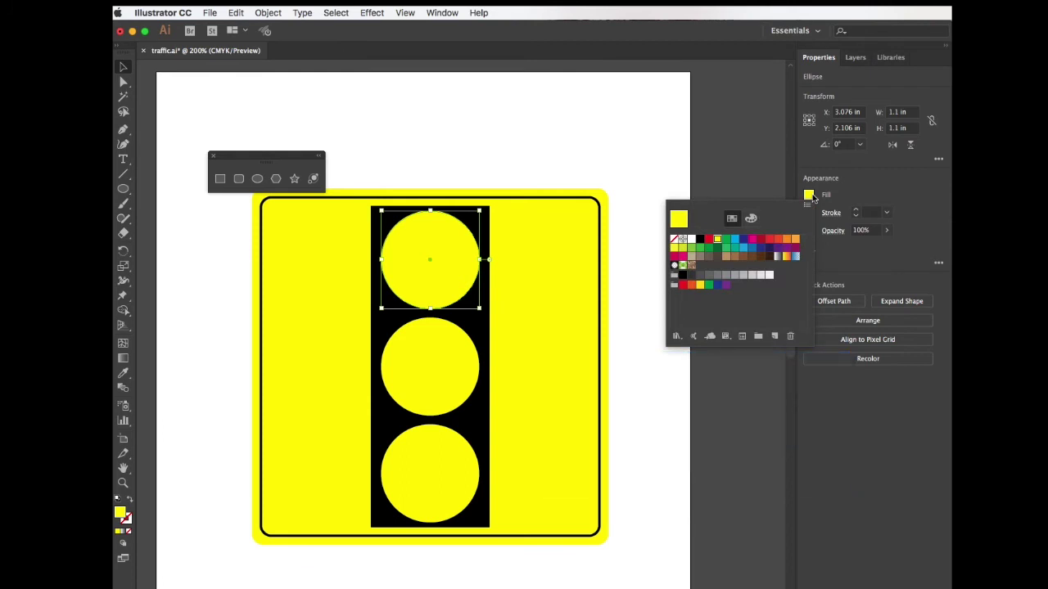
click(708, 239)
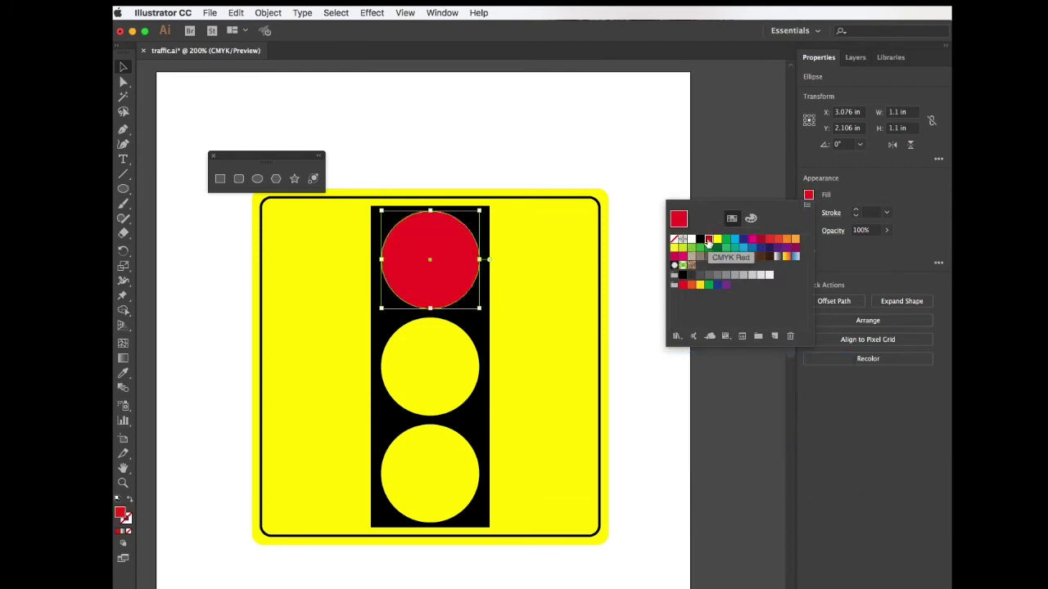
click(421, 484)
Fill the bottom circle with CMYK Green, leaving the middle lamp yellow.
click(439, 477)
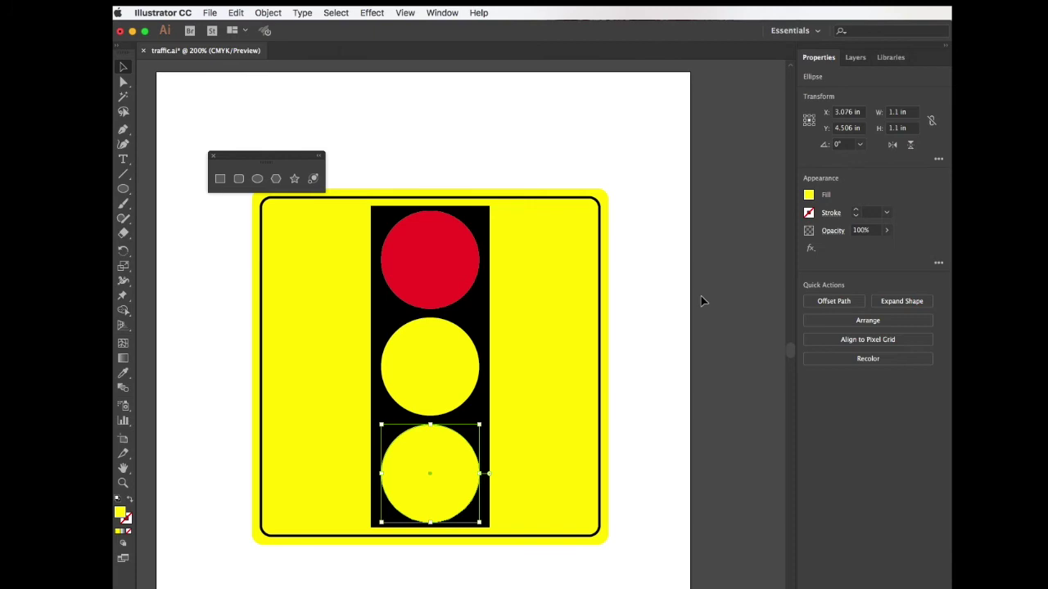
click(808, 198)
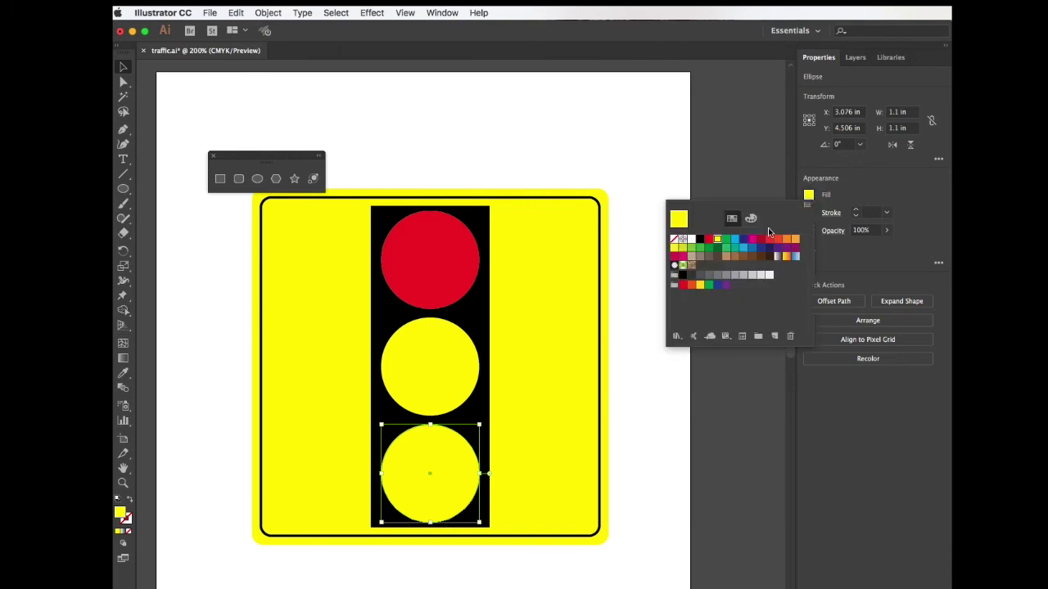
click(726, 240)
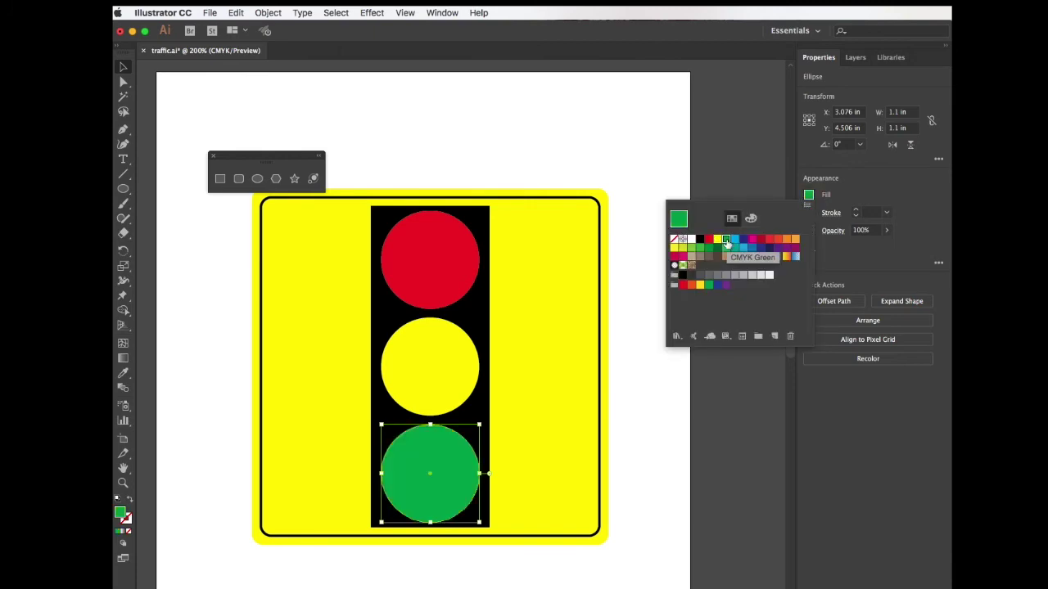
click(430, 475)
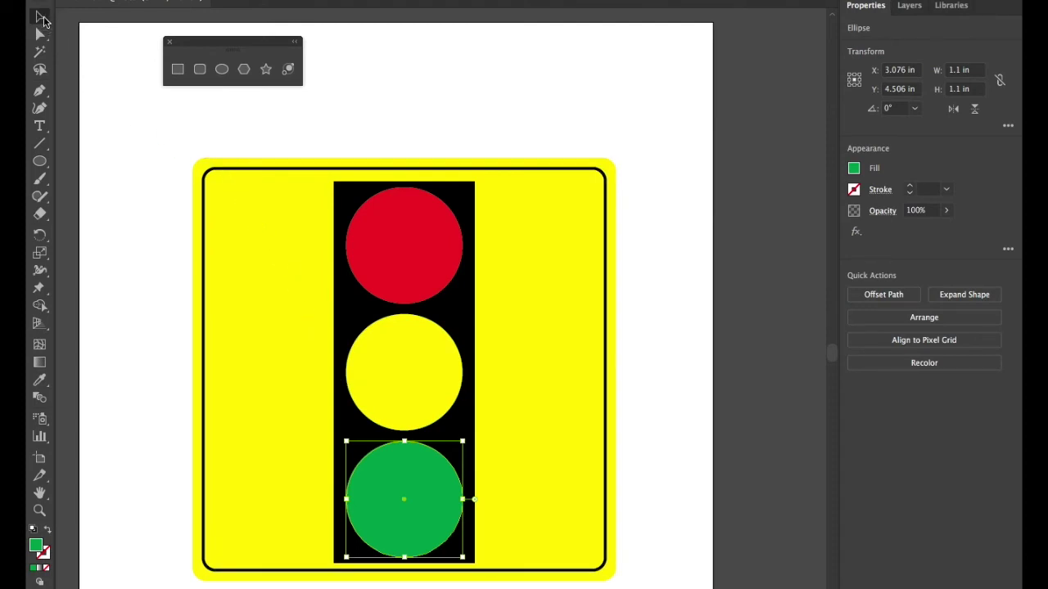
Rotate the yellow rounded-square background by a 45° angle into a diamond.
drag(166, 131, 262, 242)
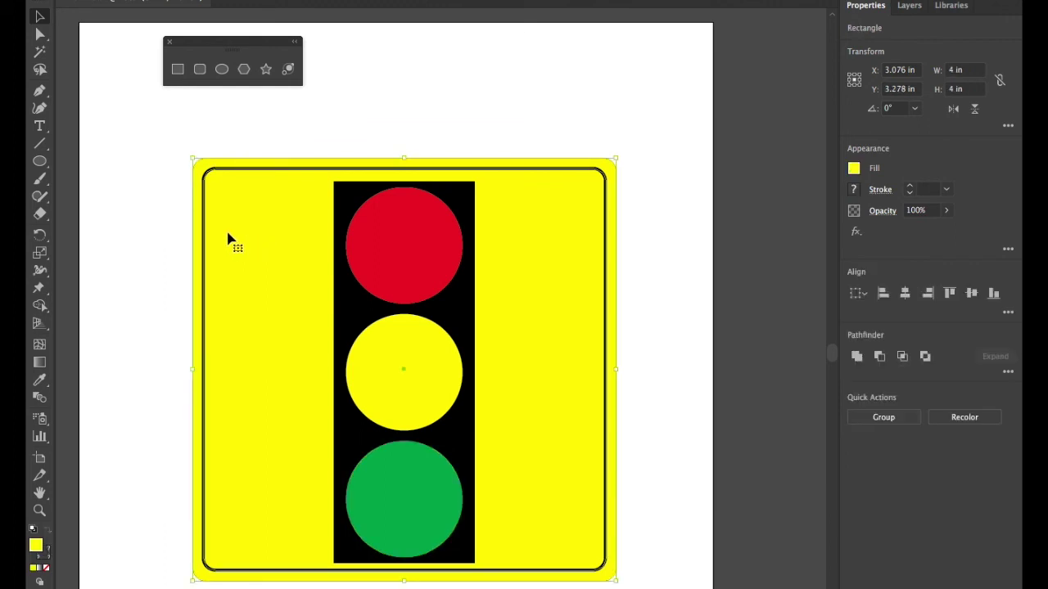
click(45, 240)
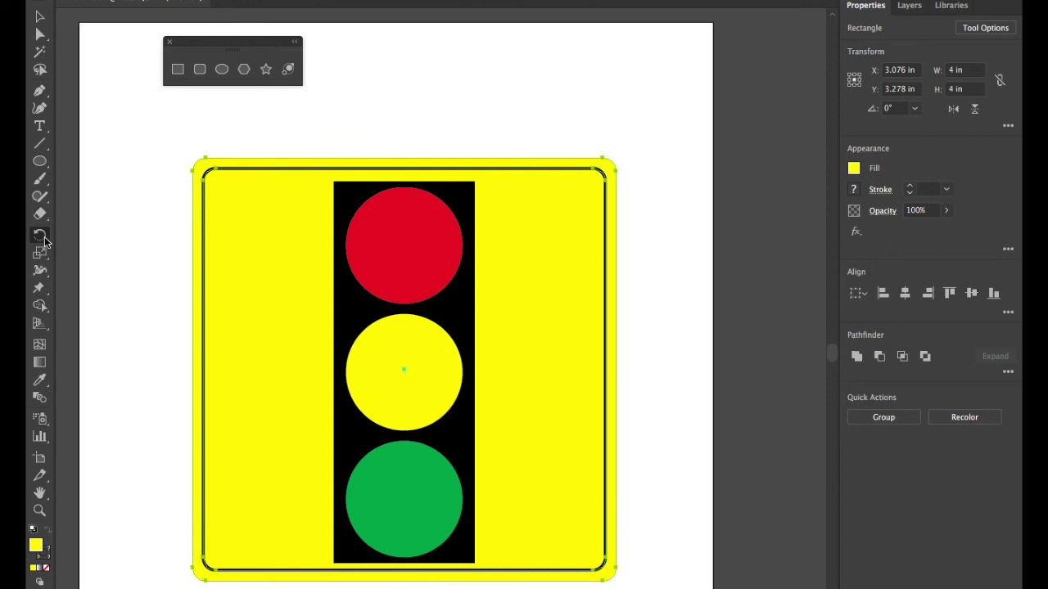
double_click(45, 240)
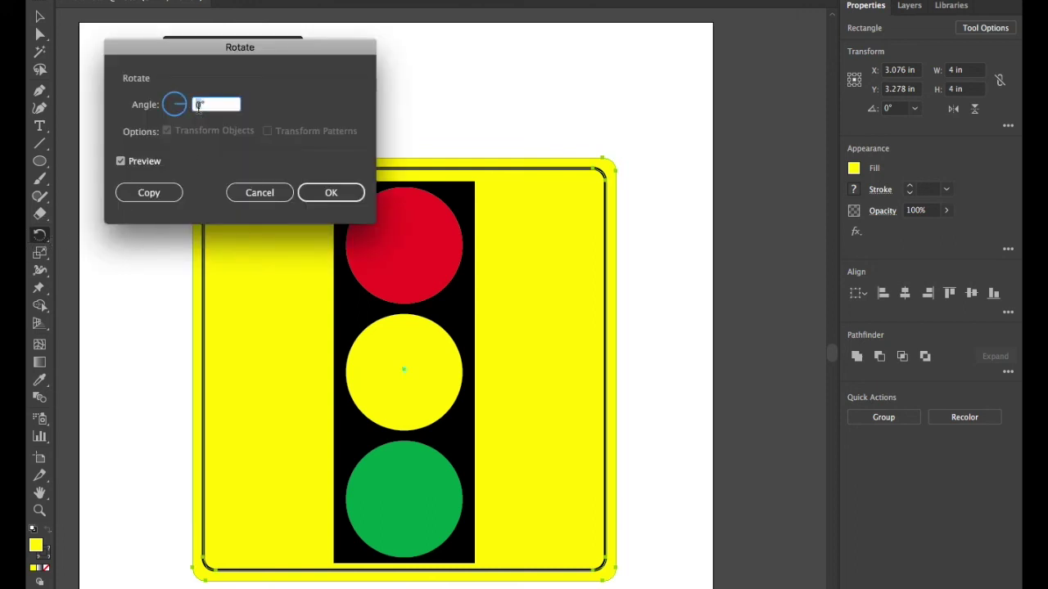
text(45)
click(332, 193)
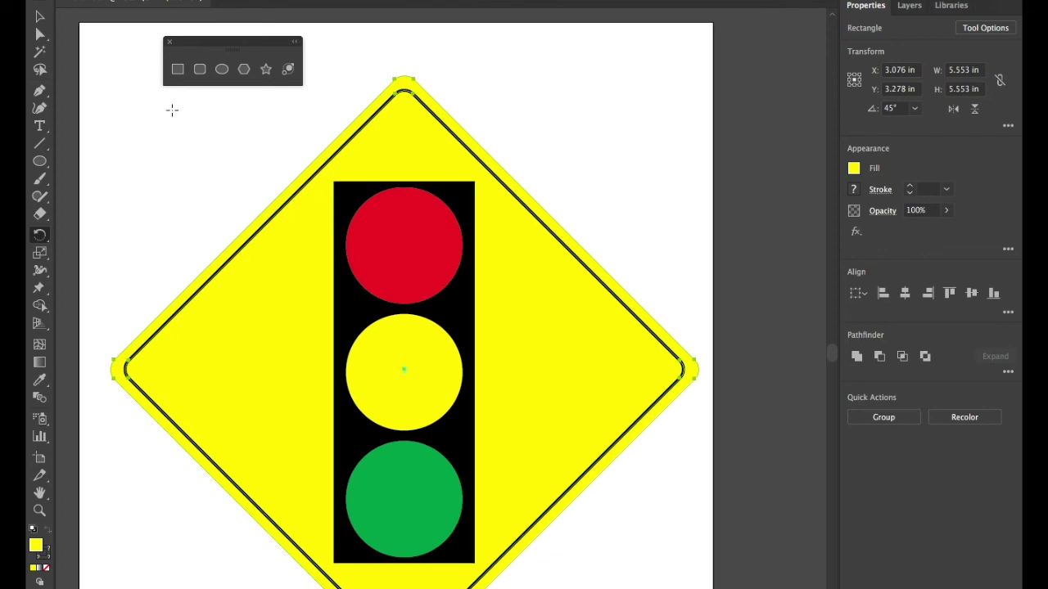
click(41, 17)
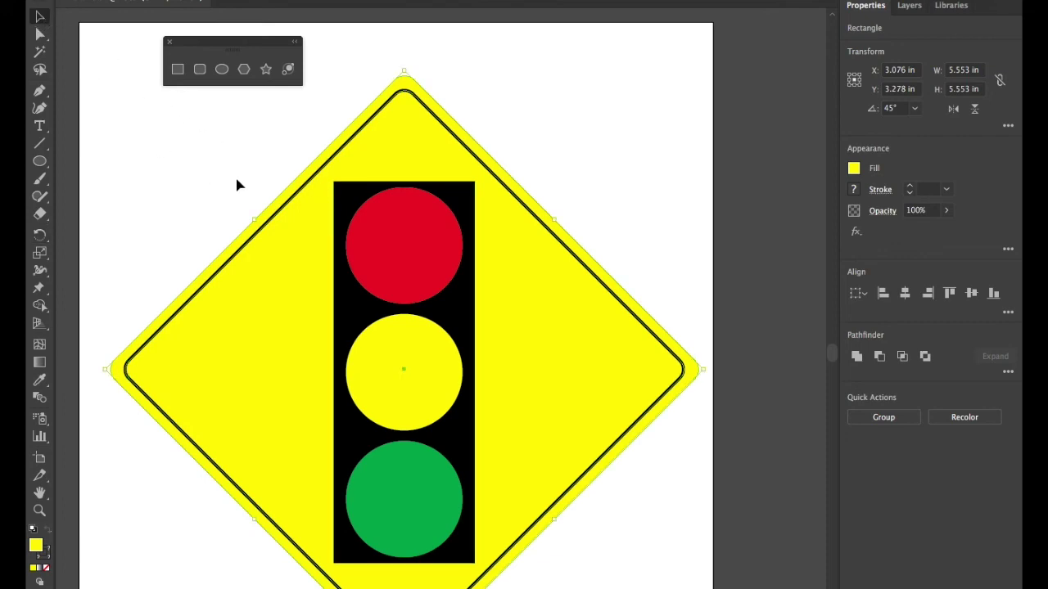